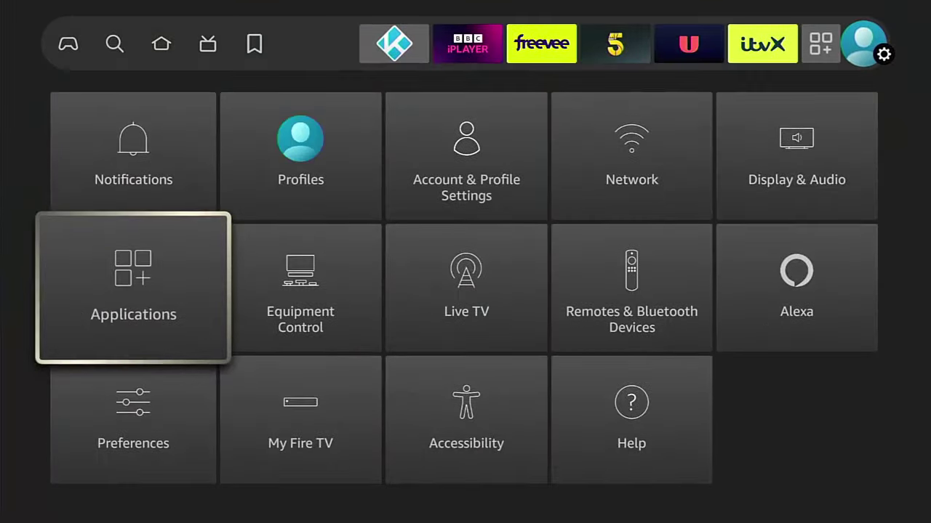
Step: Open Applications > Manage Installed Applications to see Kodi 19.3 at 807 MB with 89.36 MB cache
key(Return)
key(Down)
key(Down)
key(Down)
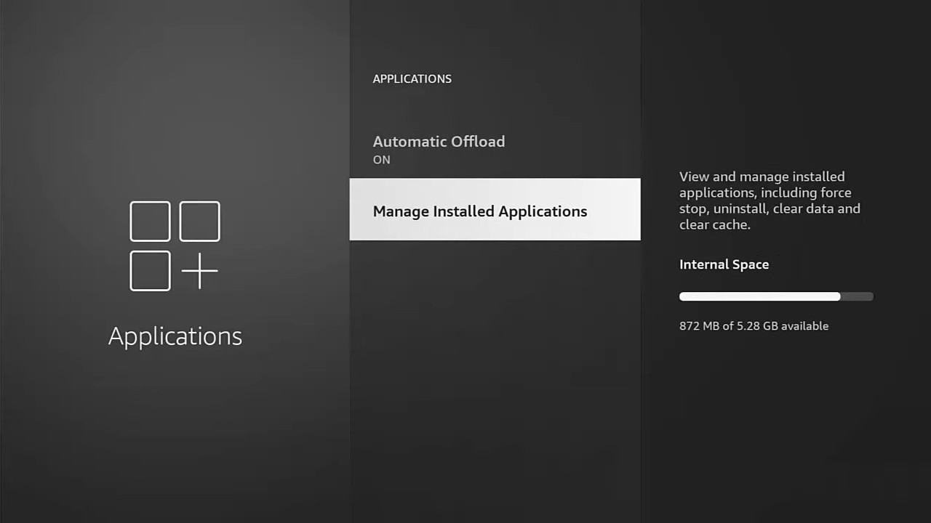
key(Return)
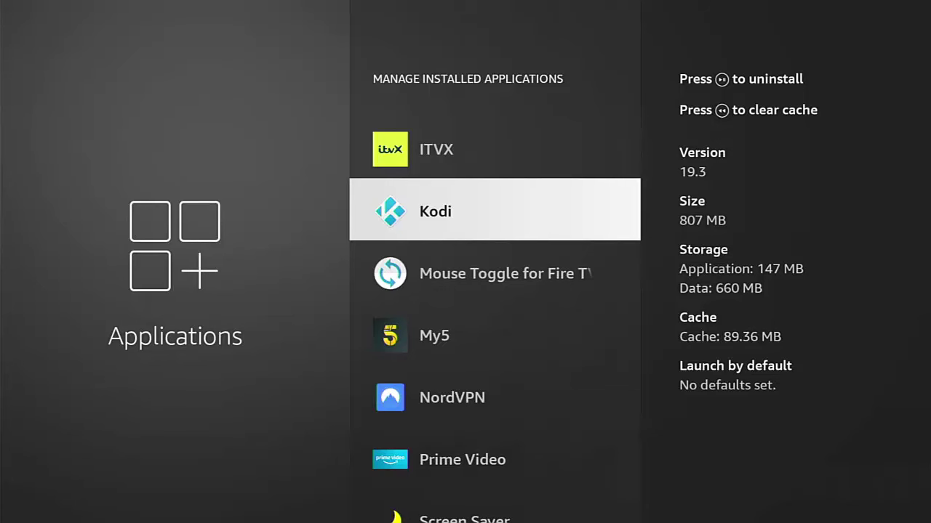
Step: Back out to Applications and reopen the installed applications list showing Kodi
key(Escape)
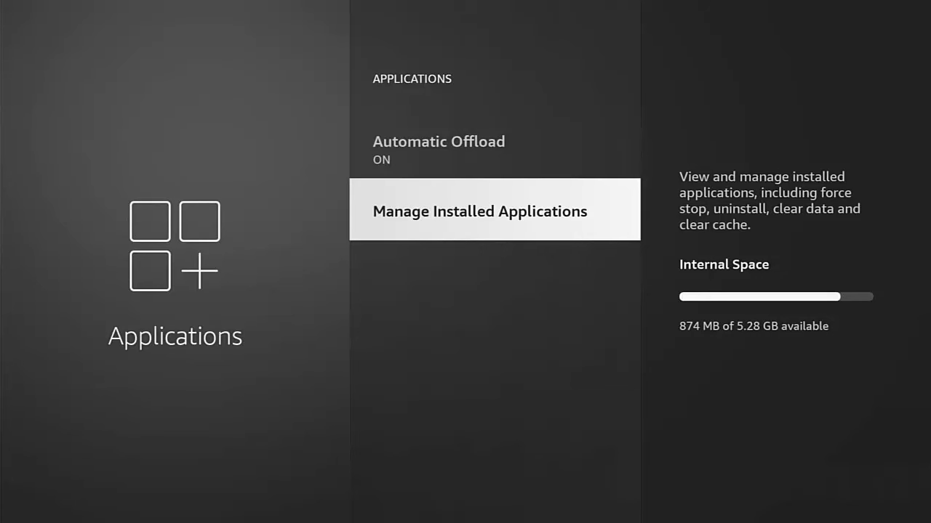
key(Return)
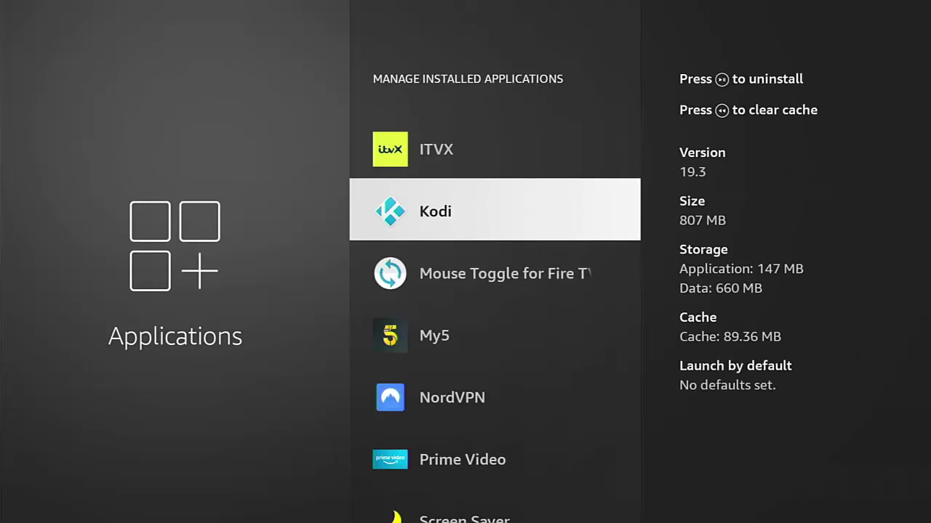
Step: Launch Kodi from the Fire TV Home screen and open its System settings
key(Home)
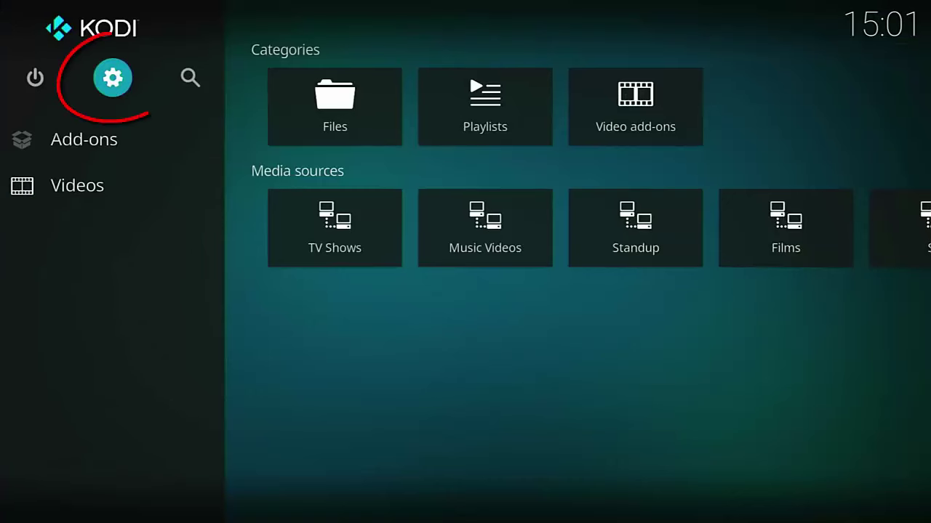
key(Return)
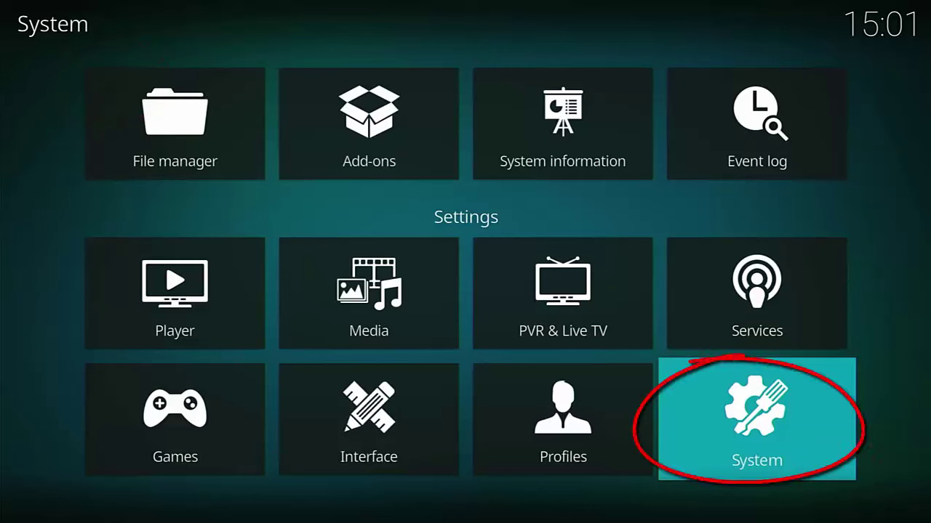
key(Return)
key(Down)
key(Down)
key(Down)
Step: Switch on Unknown sources under Add-ons, accept the warning, and return to the System grid
key(Down)
key(Down)
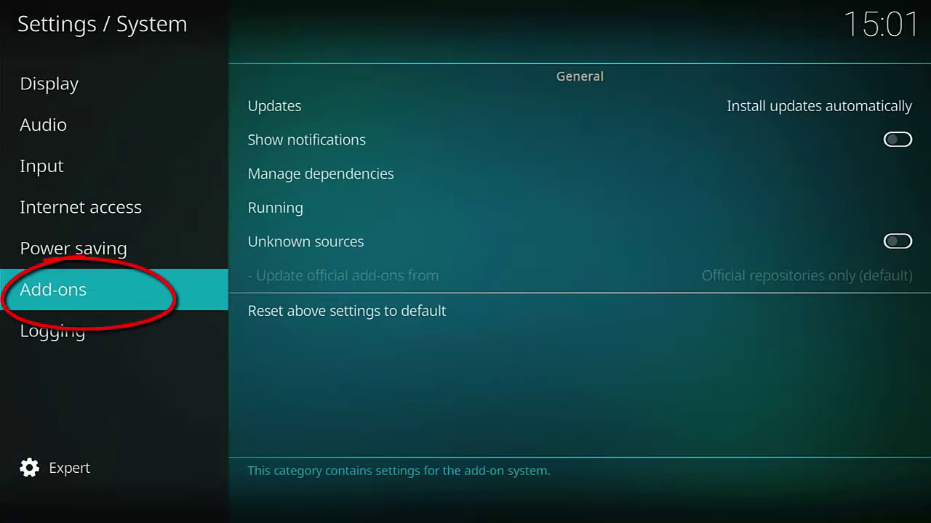
key(Right)
key(Down)
key(Down)
key(Down)
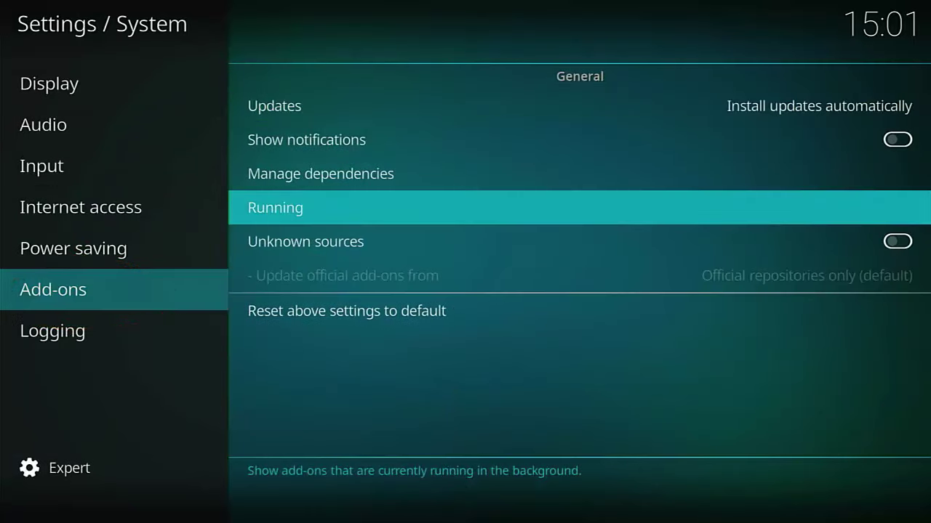
key(Down)
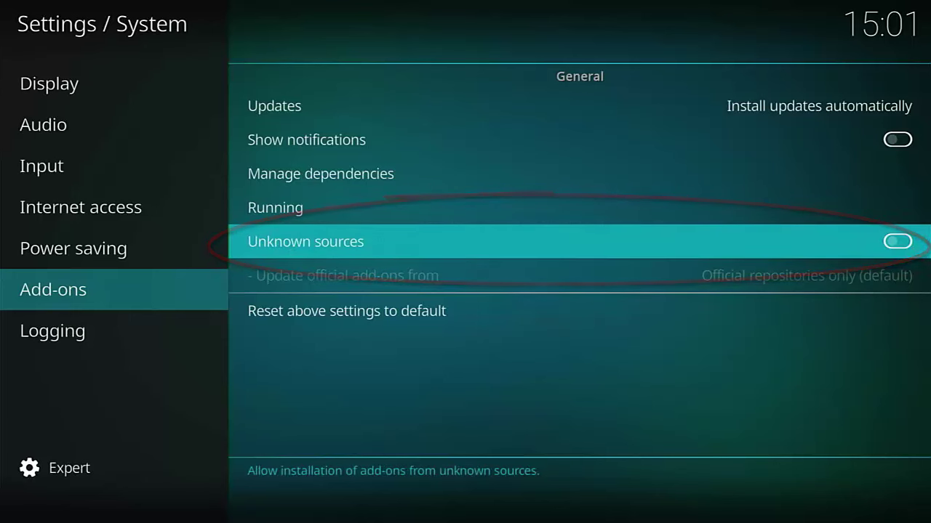
key(Return)
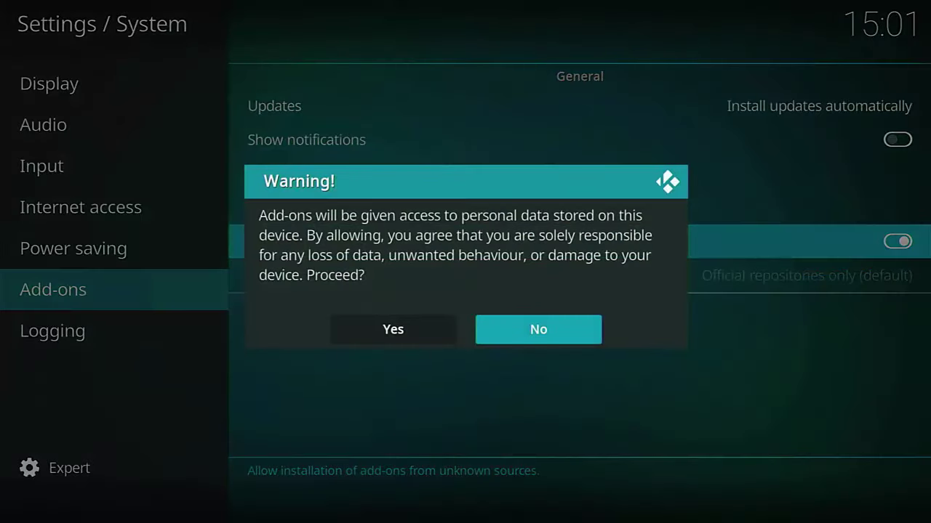
key(Left)
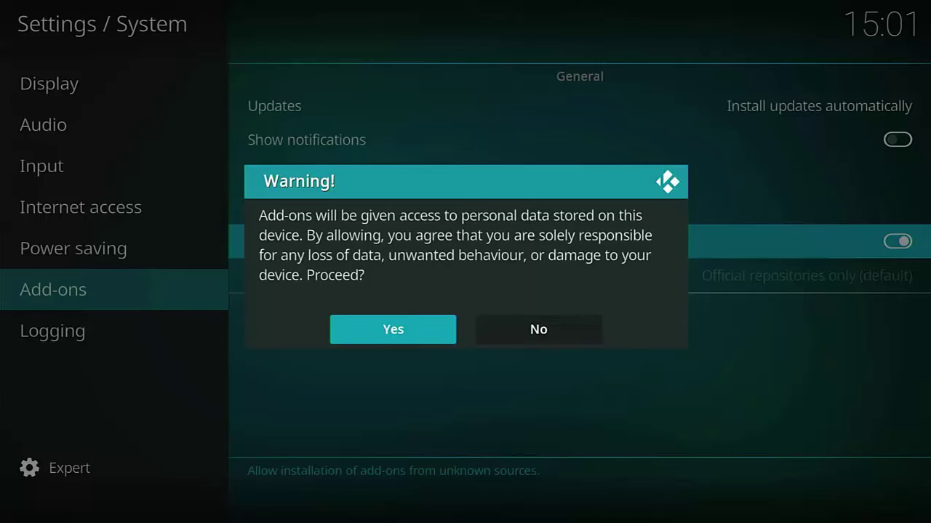
key(Return)
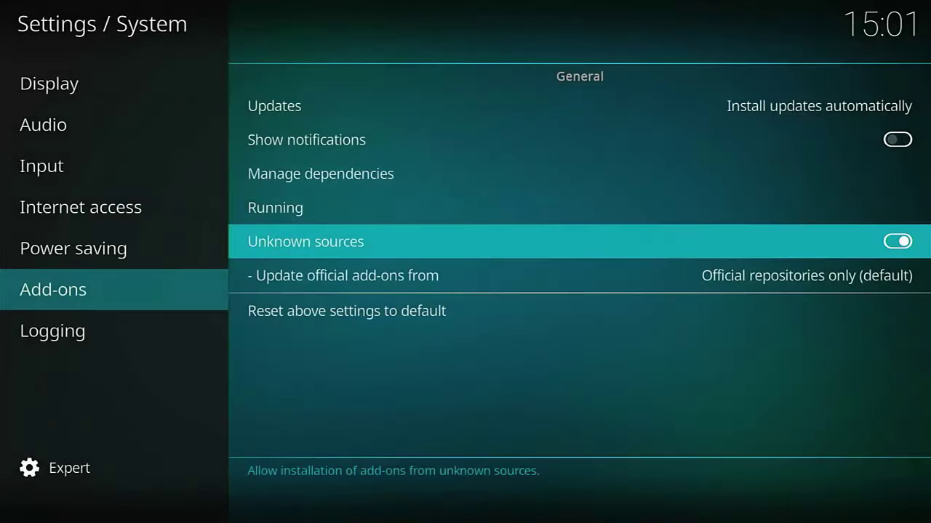
key(Escape)
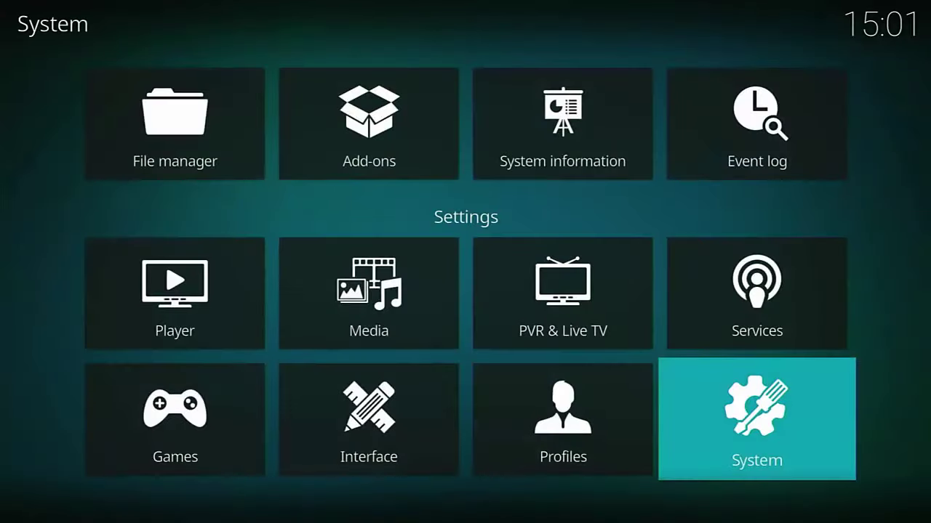
key(Up)
key(Up)
key(Left)
key(Left)
key(Left)
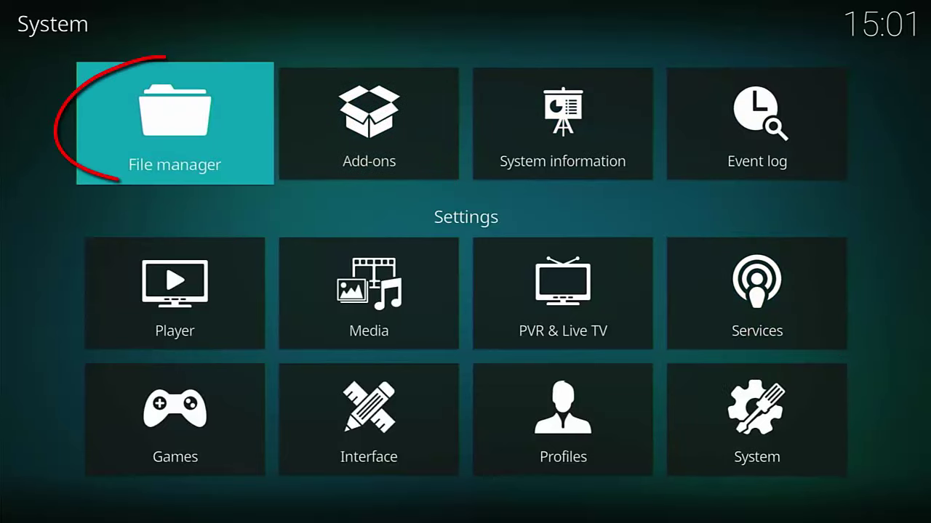
key(Return)
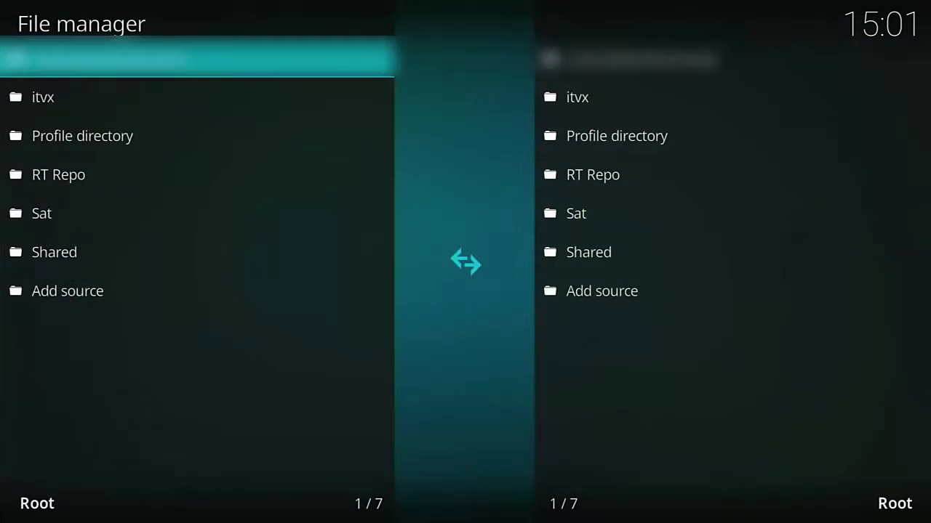
key(Down)
key(Down)
key(Down)
key(Down)
key(Down)
key(Down)
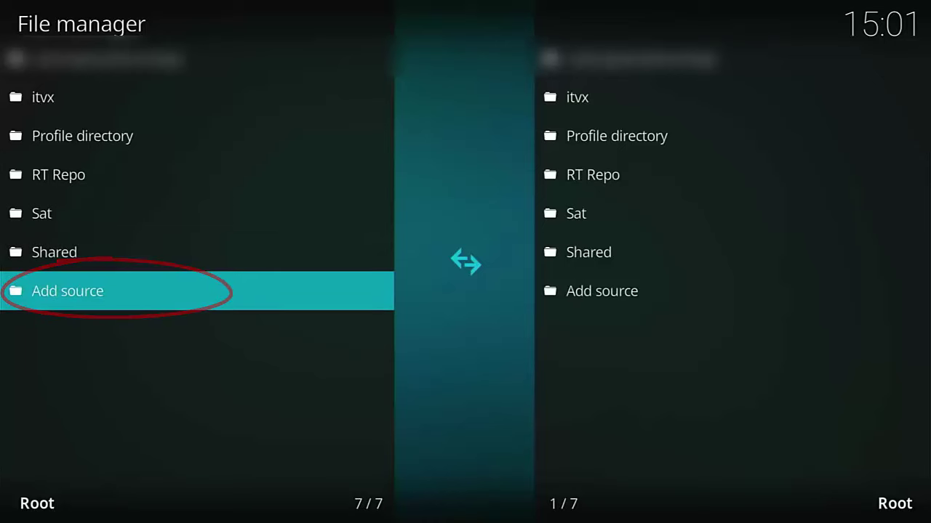
key(Return)
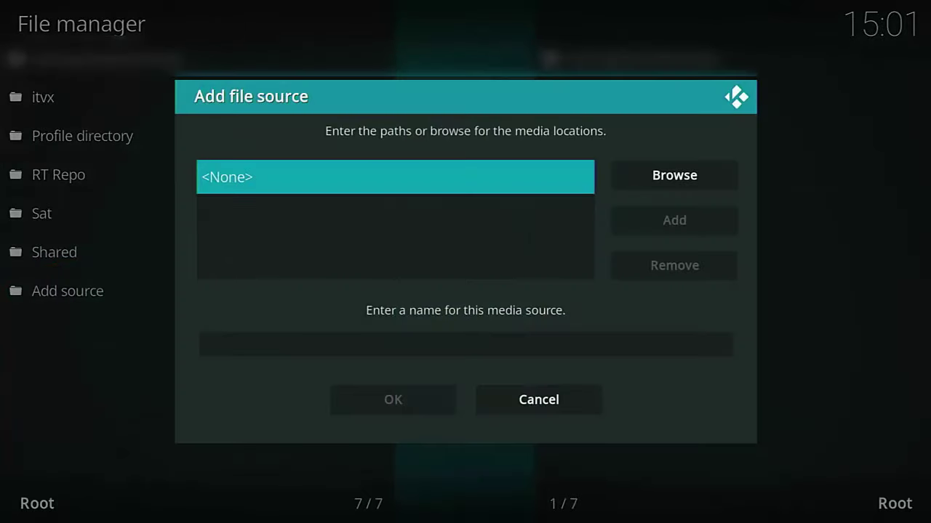
key(Return)
text(https://peno64.github.io/repository.peno64)
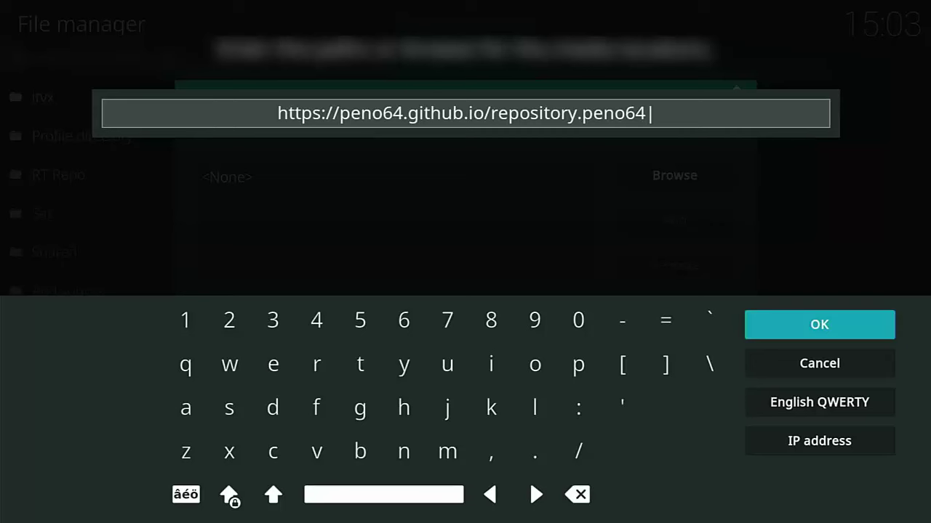
key(Return)
Step: Save the source as repository.peno64, check it in the list, and leave the file manager
key(Down)
key(Down)
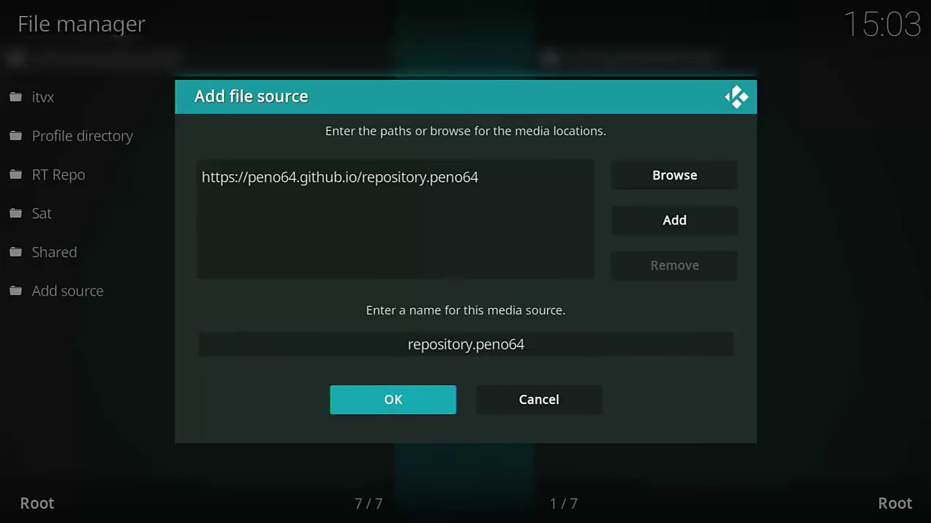
key(Return)
key(Up)
key(Up)
key(Up)
key(Up)
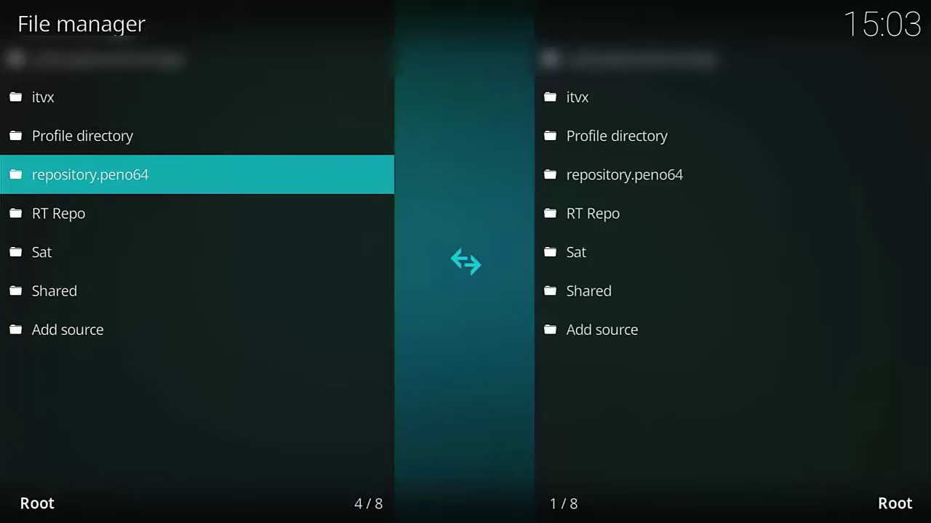
key(Down)
key(Down)
key(Down)
key(Down)
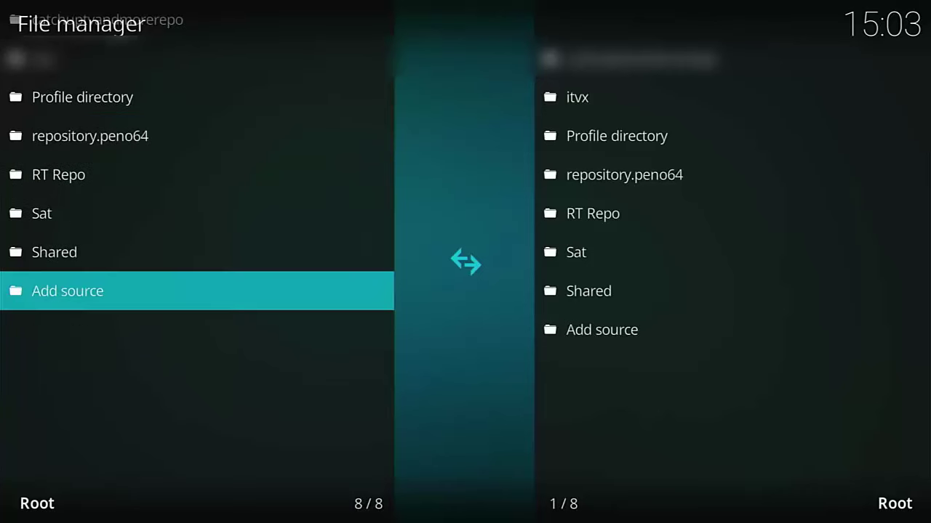
key(Escape)
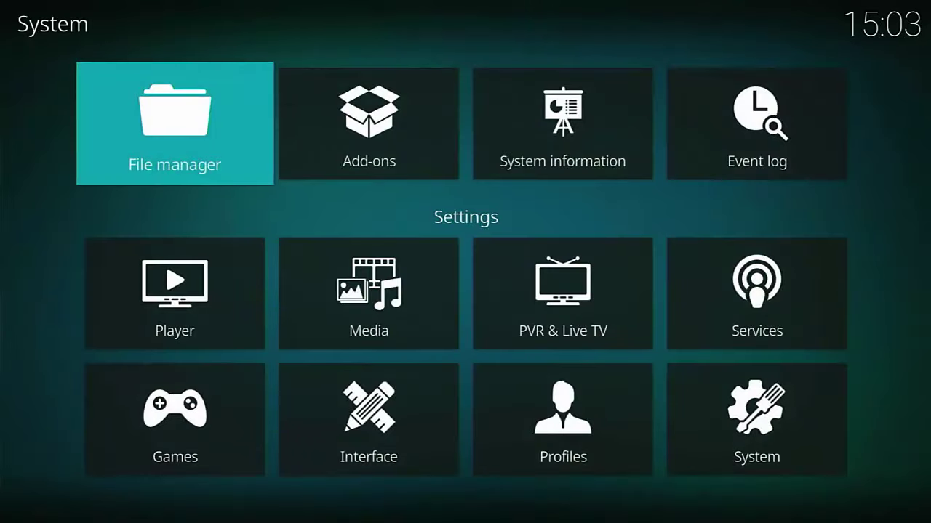
Step: In the Add-on browser, choose Install from zip file and accept the warning
key(Right)
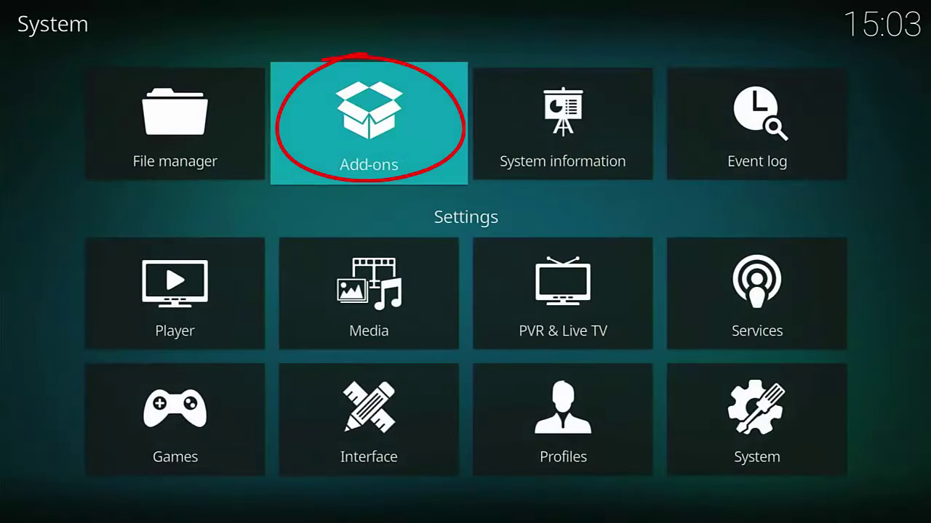
key(Return)
key(Down)
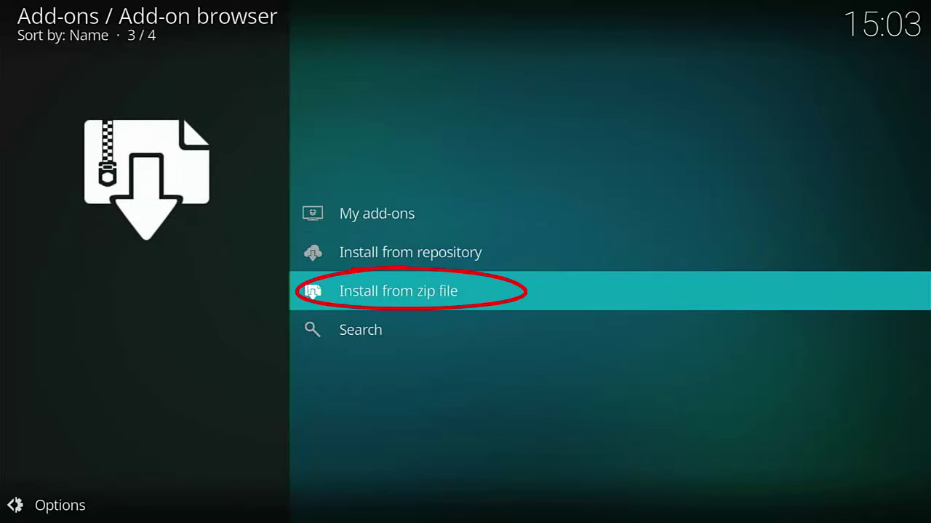
key(Return)
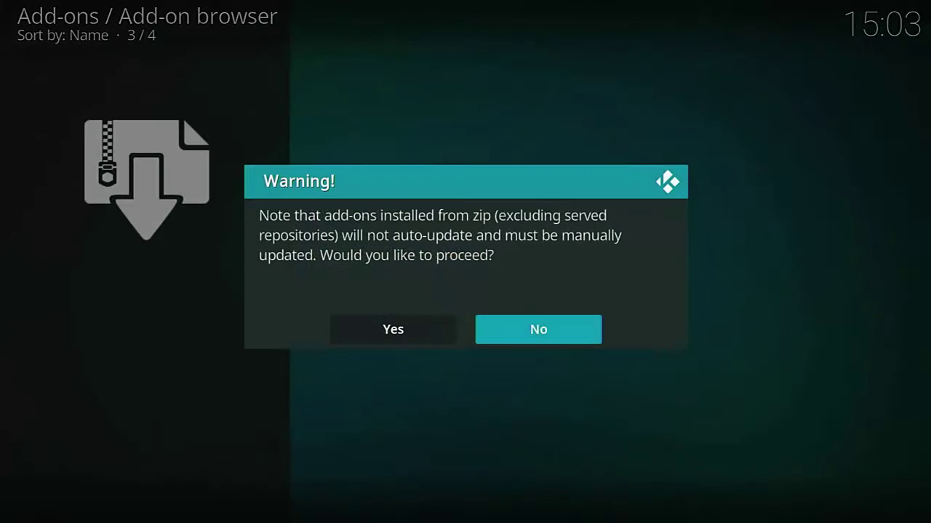
key(Left)
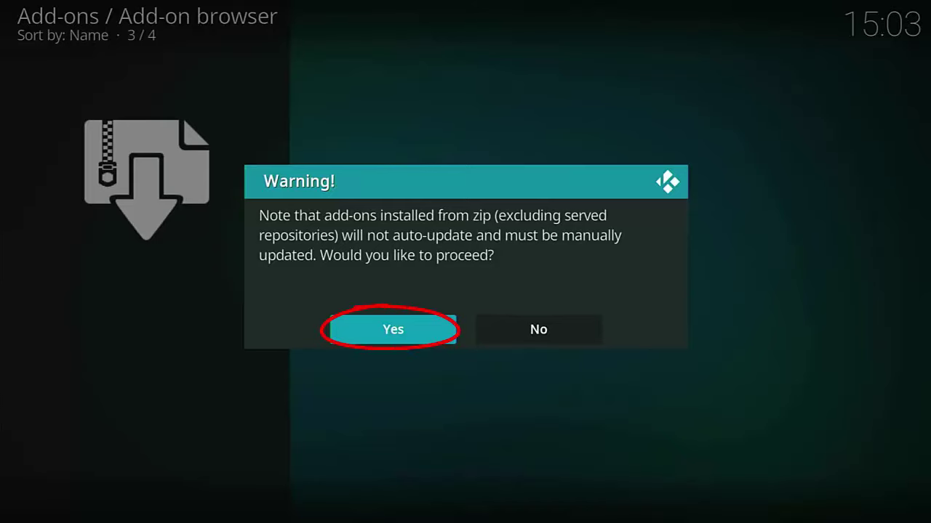
key(Return)
Step: Install repository.peno64-1.5.zip from the repository.peno64 source
key(Down)
key(Down)
key(Down)
key(Down)
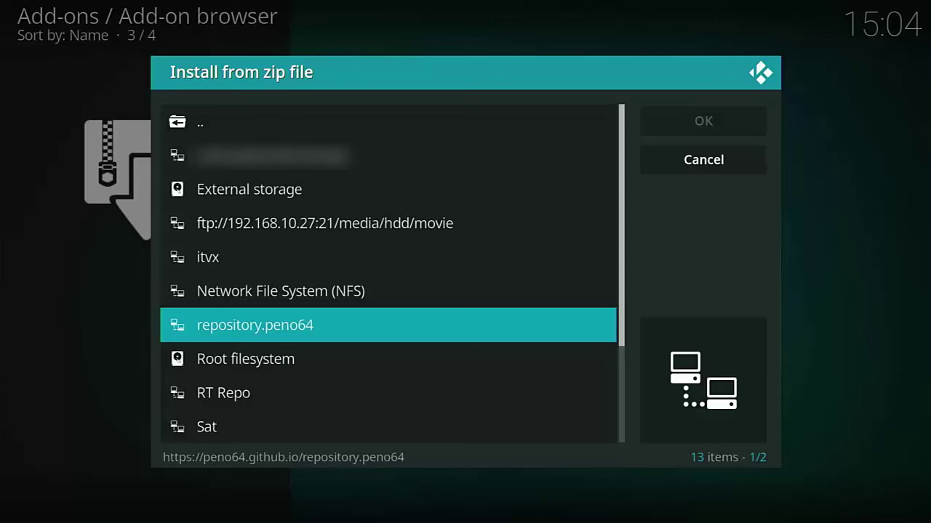
key(Return)
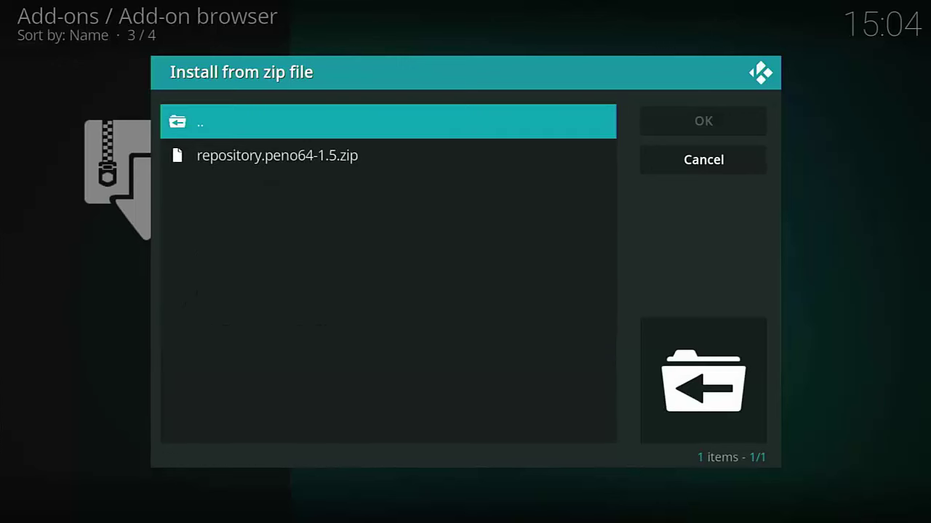
key(Down)
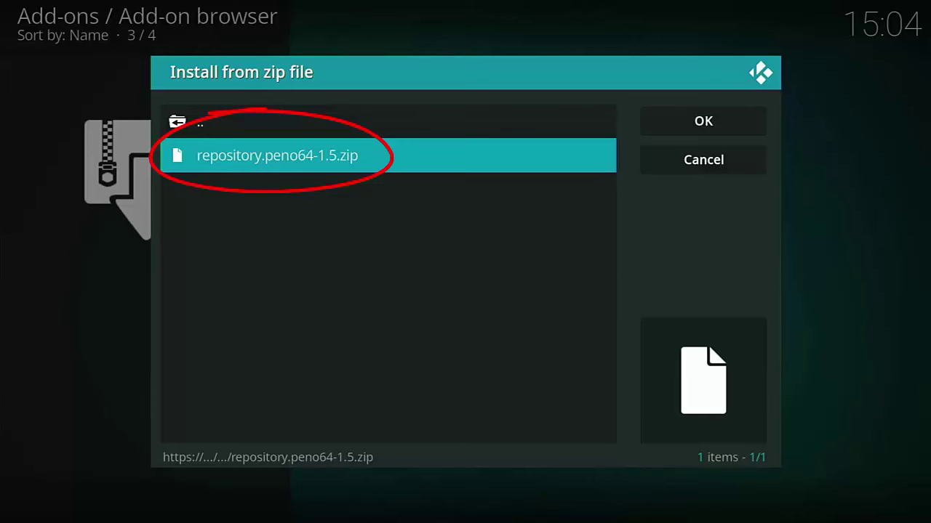
key(Return)
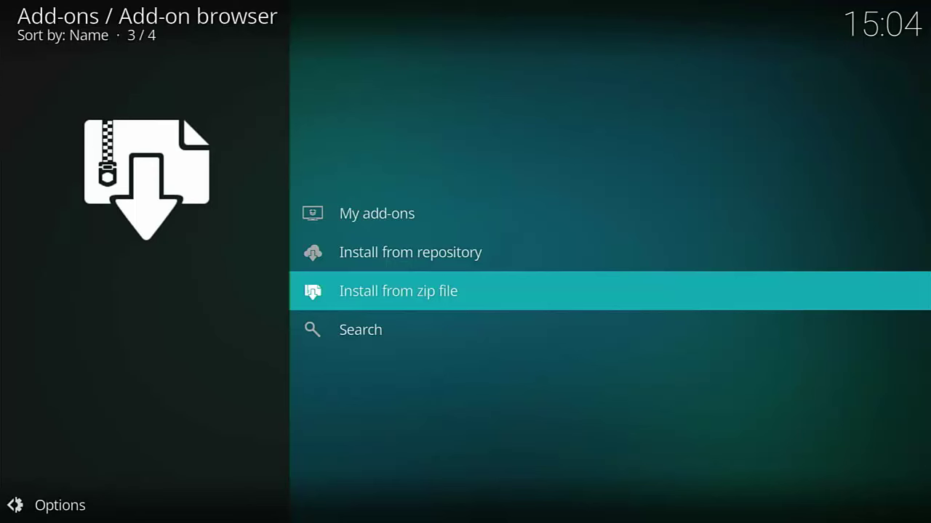
Step: Browse Install from repository > peno64 repository > Program add-ons down to EZ Maintenance+
key(Up)
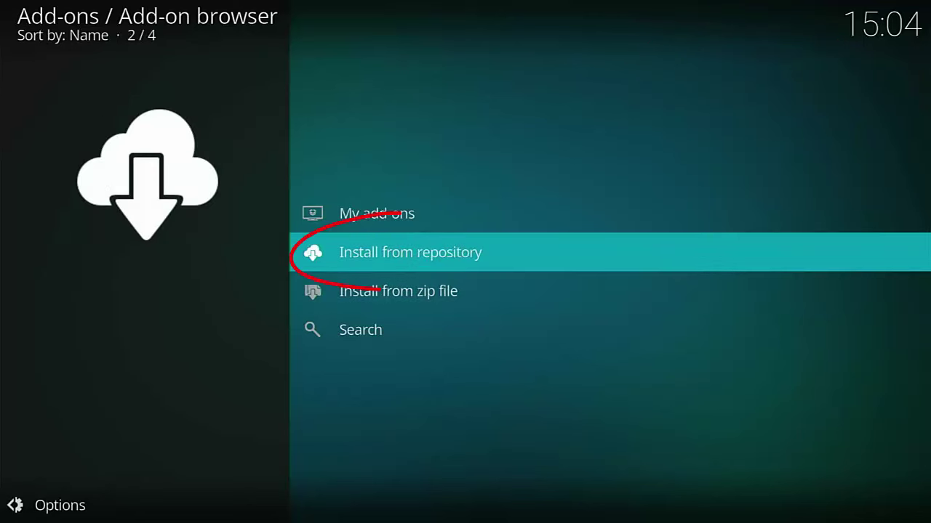
key(Return)
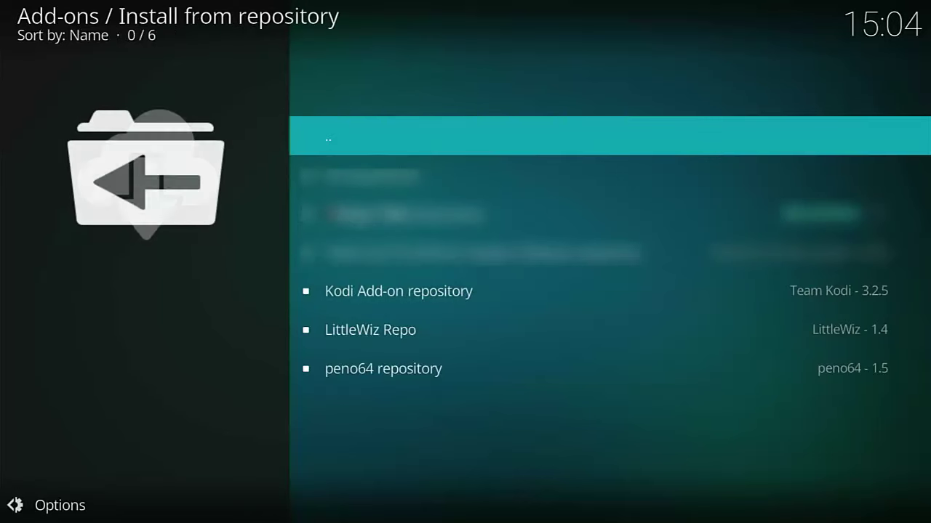
key(Down)
key(Down)
key(Down)
key(Down)
key(Down)
key(Down)
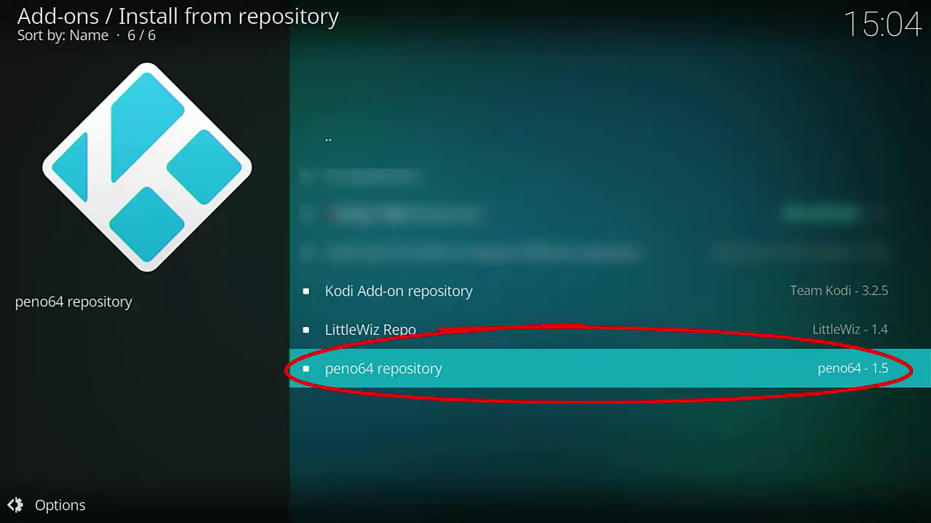
key(Return)
key(Down)
key(Down)
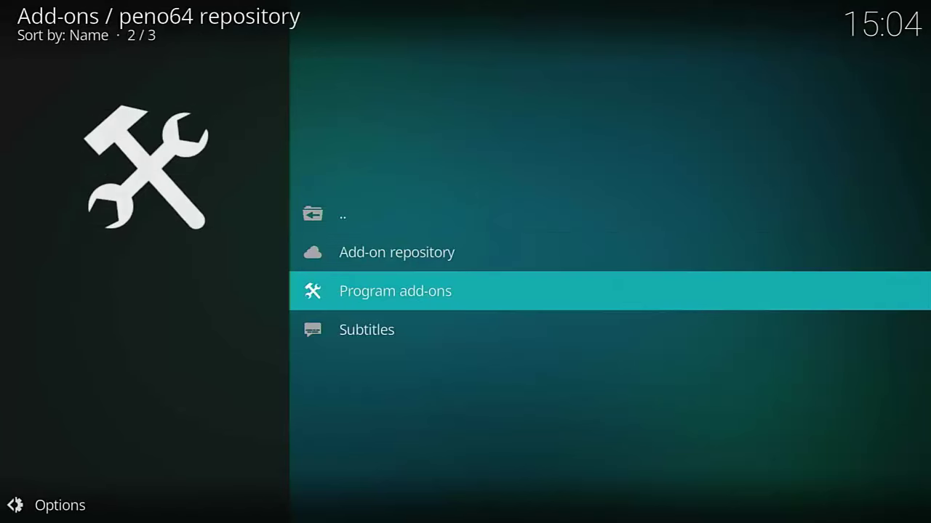
key(Return)
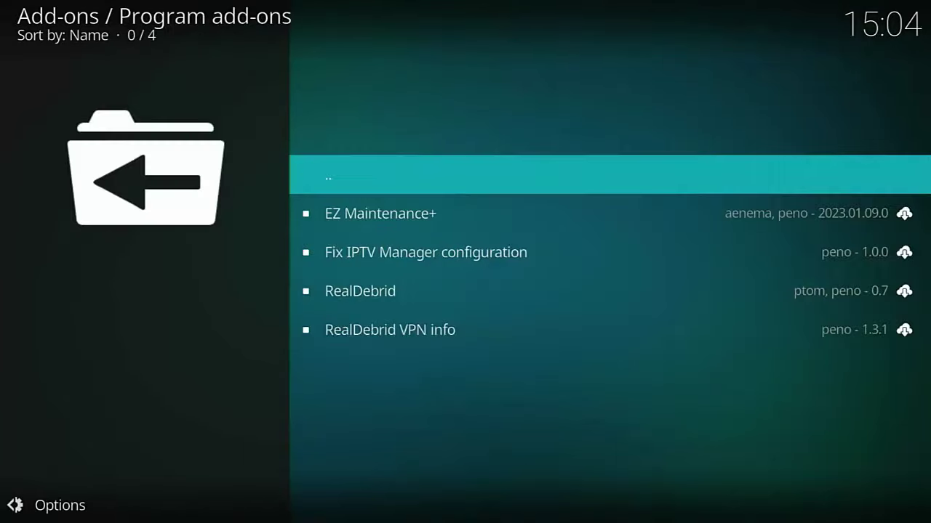
key(Down)
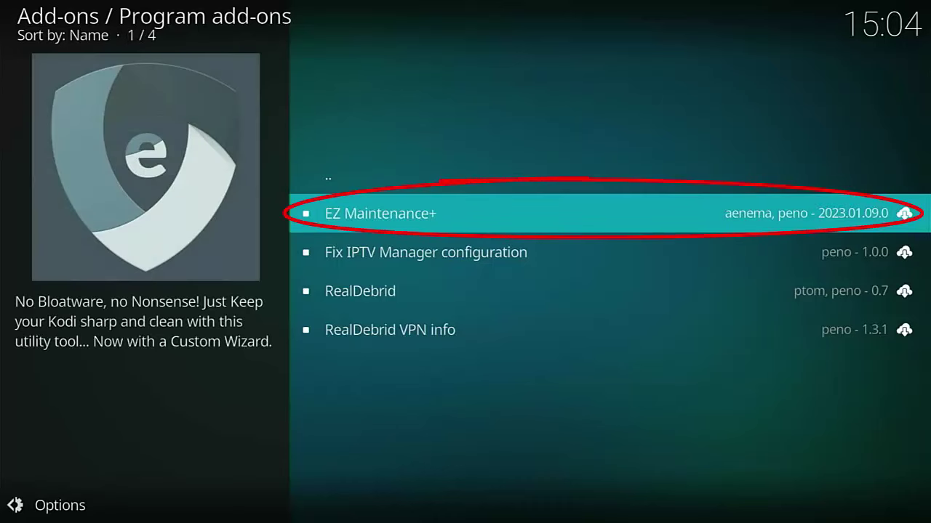
Step: Install EZ Maintenance+ 2023.01.09.0 from its details page
key(Return)
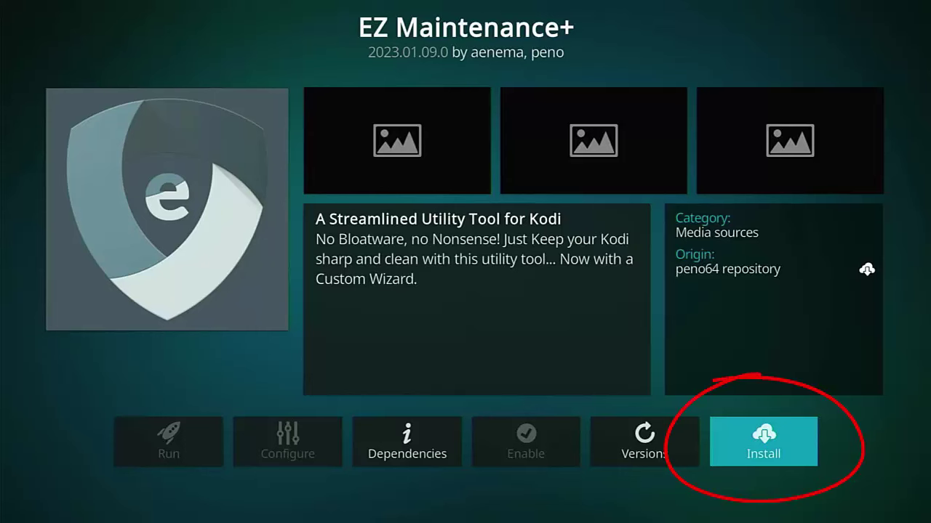
key(Return)
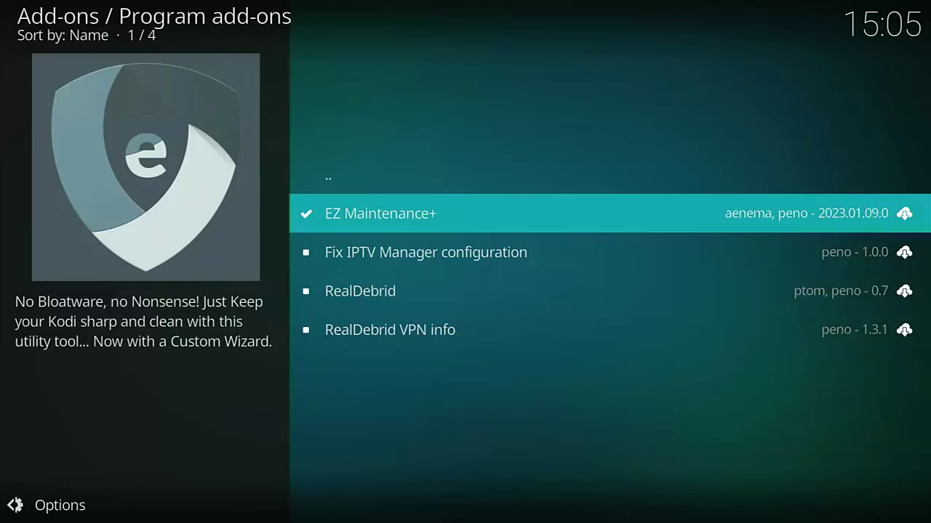
Step: Configure EZ Maintenance+ with AutoClean Cache at Startup on and save with OK
key(Return)
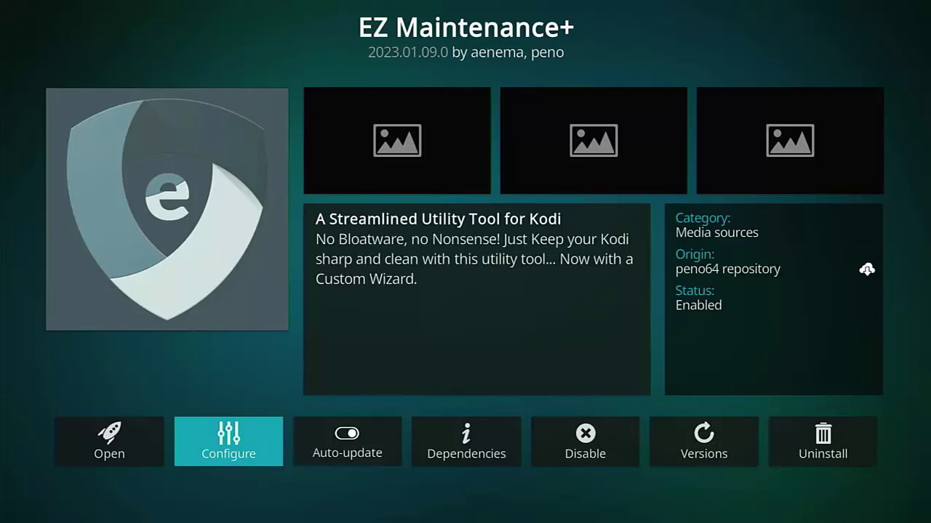
key(Return)
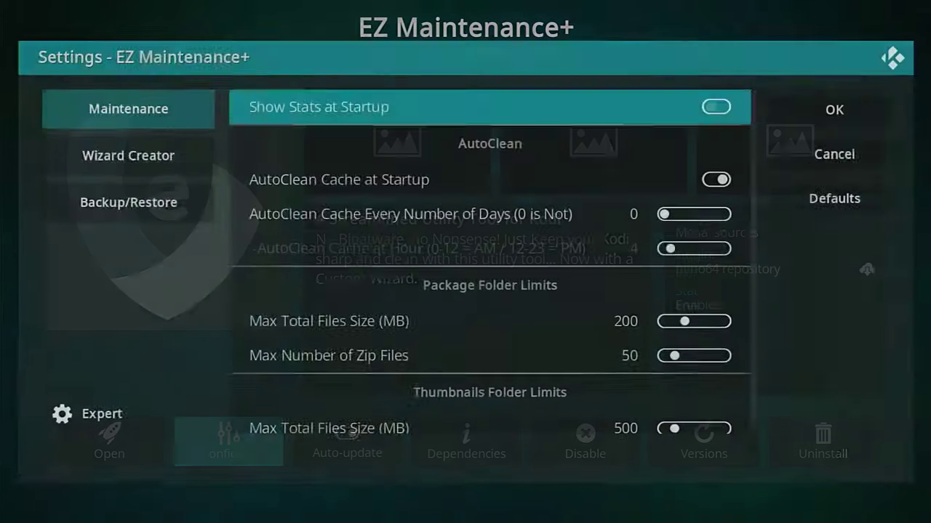
key(Down)
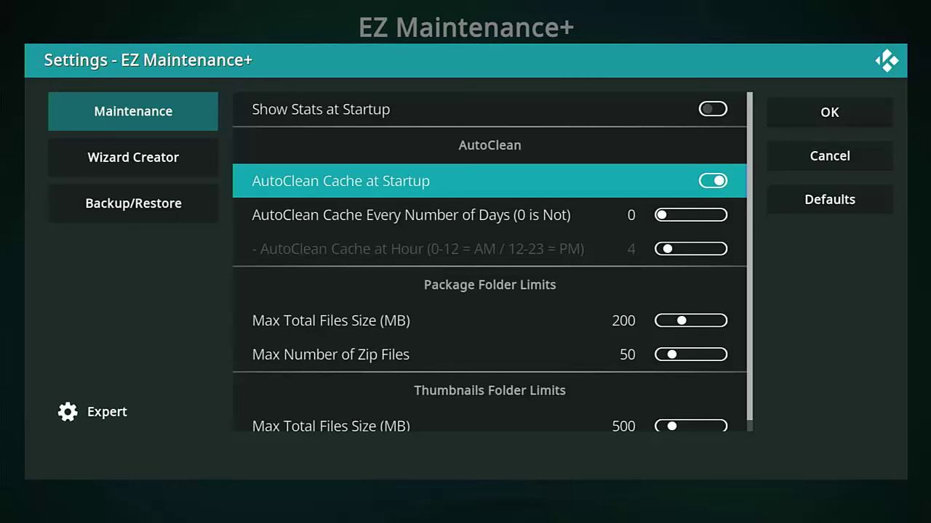
key(Right)
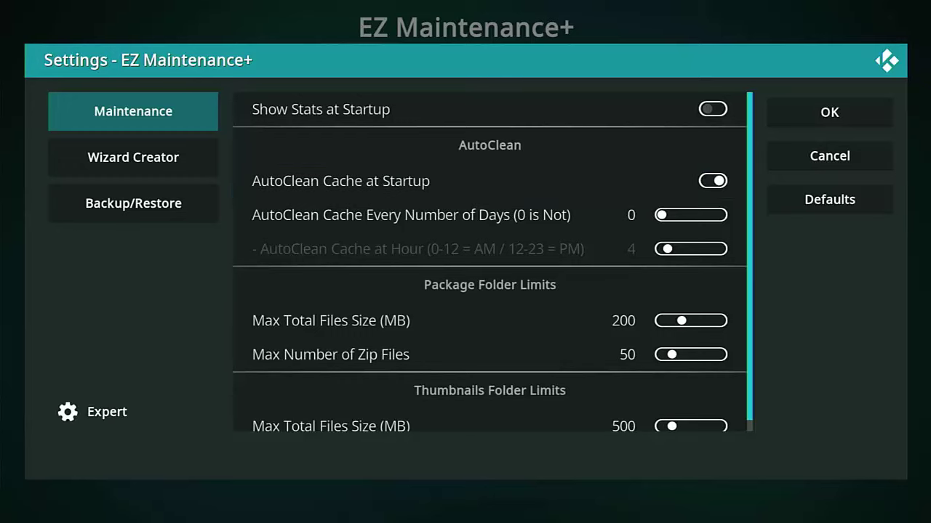
key(Right)
key(Return)
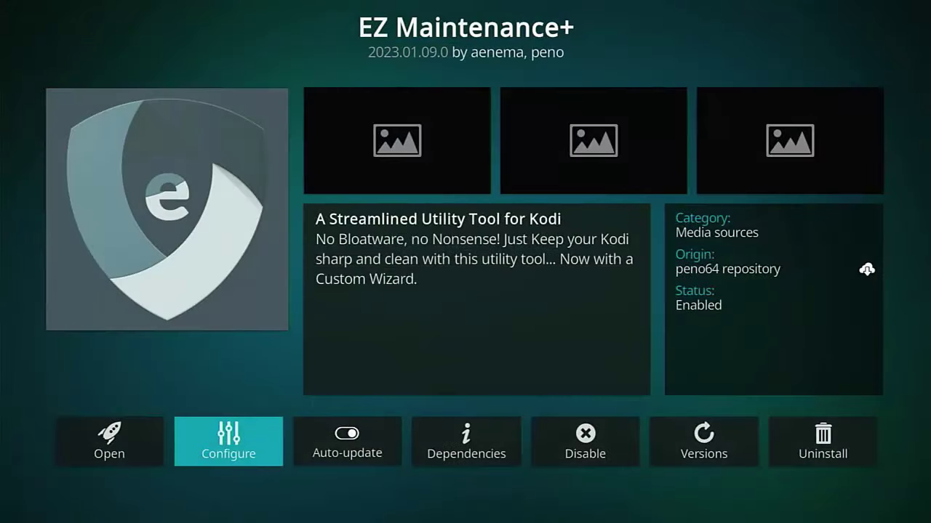
Step: Back out to the peno64 list, launch EZ Maintenance+, and open its MAINTENANCE folder
key(Escape)
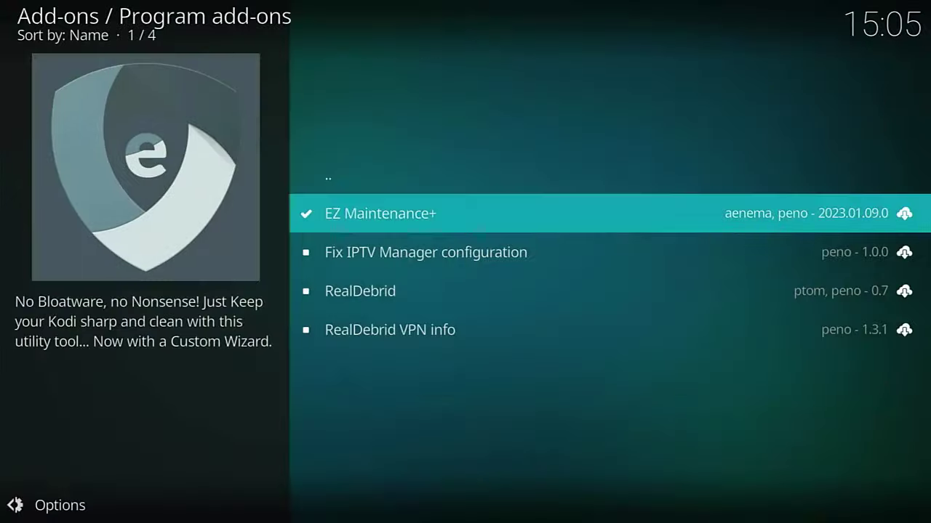
key(BackSpace)
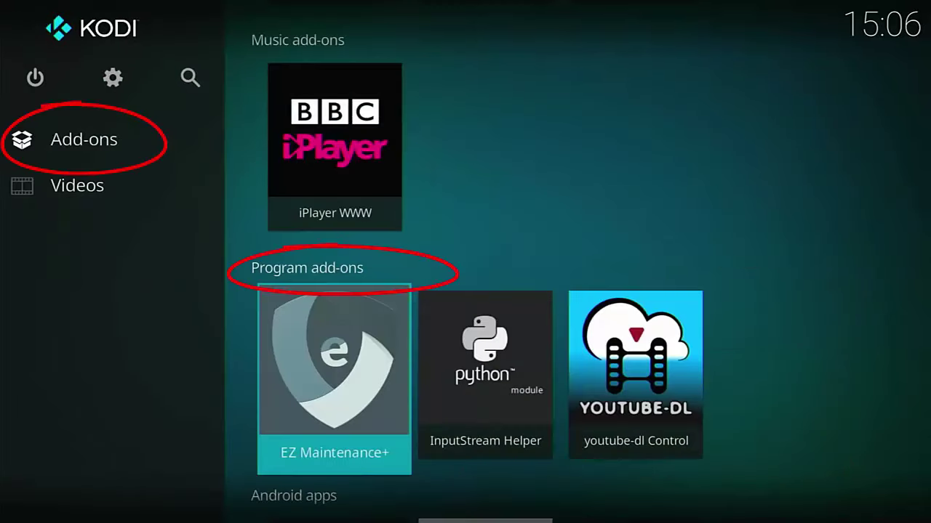
key(Return)
key(Down)
key(Down)
key(Down)
key(Down)
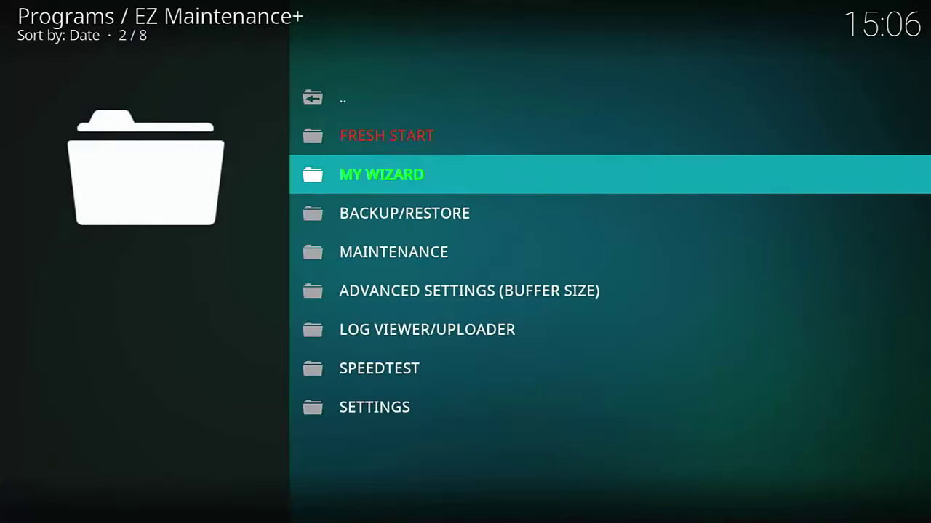
key(Return)
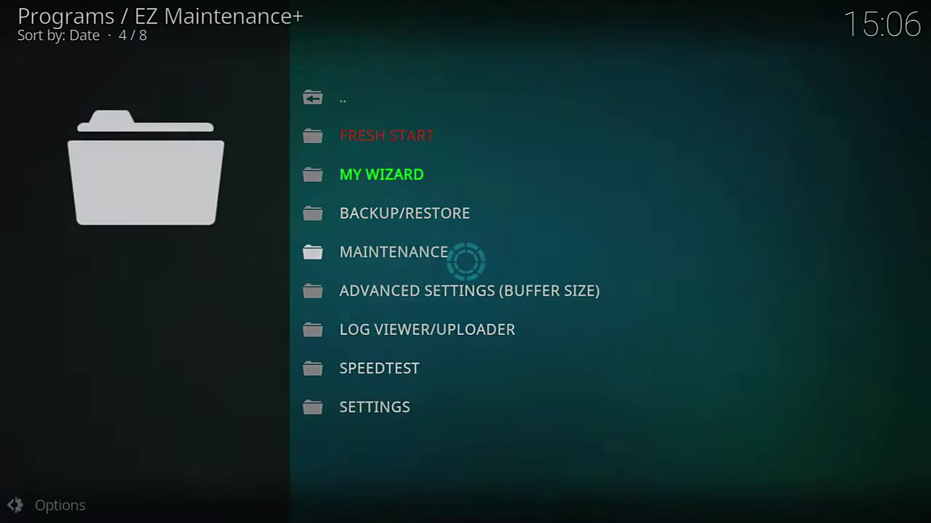
Step: Run Clear Cache, Clear Packages and Clear Thumbnails
key(Down)
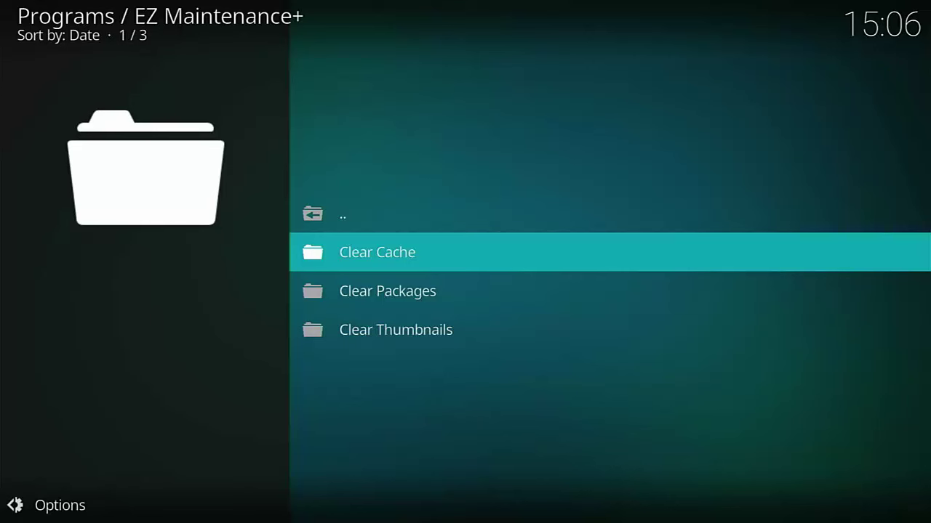
key(Return)
key(Down)
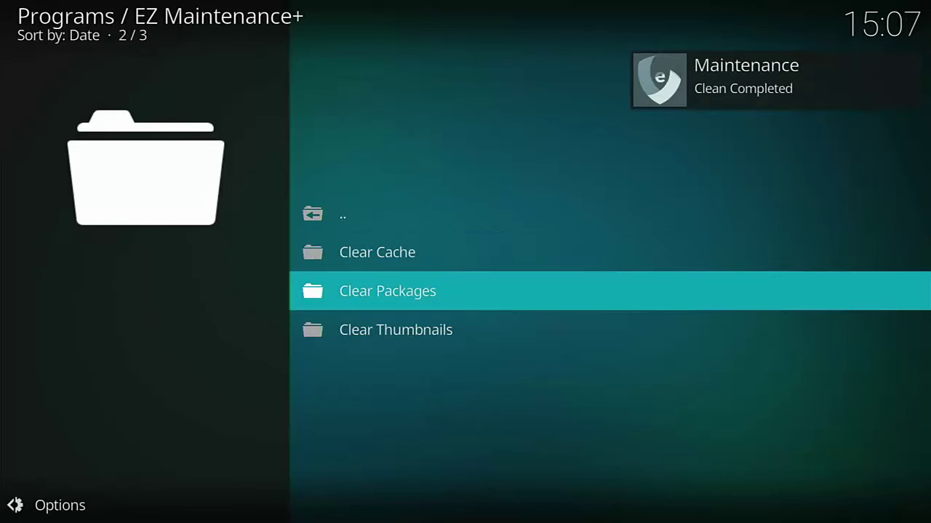
key(Return)
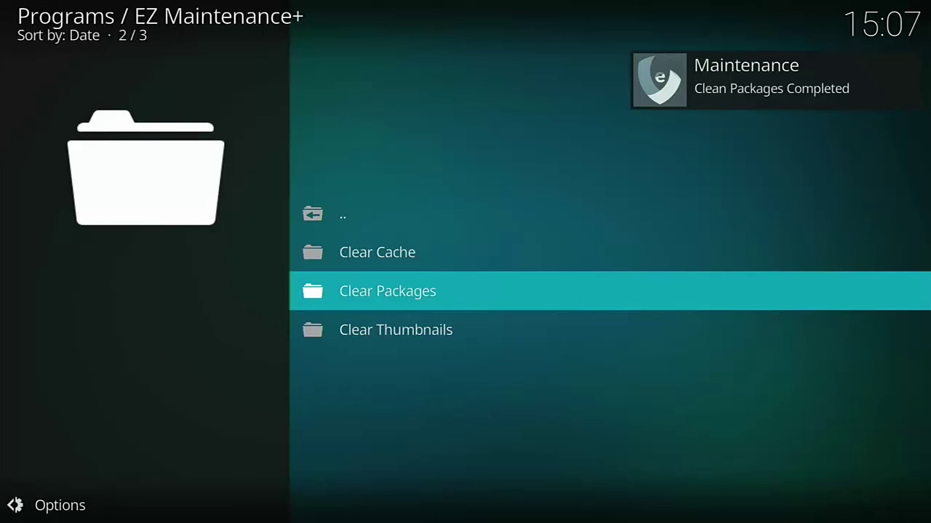
key(Down)
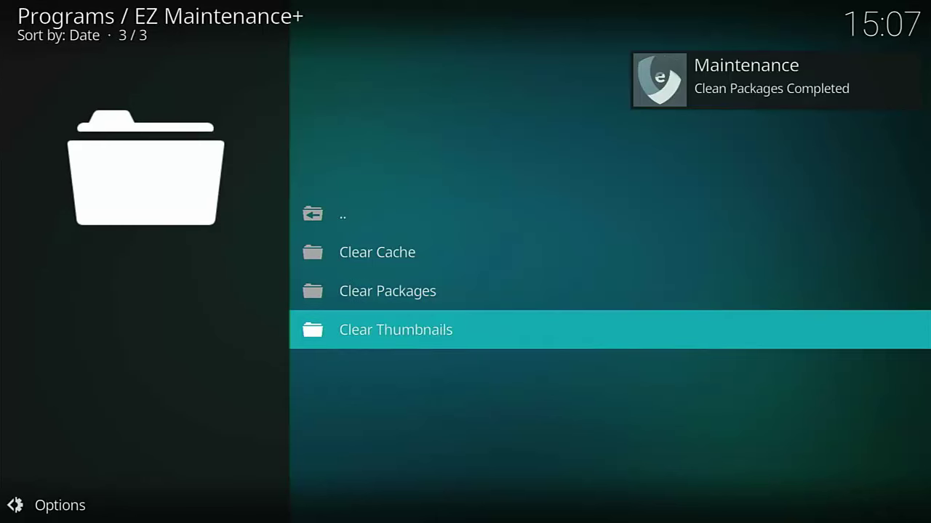
key(Return)
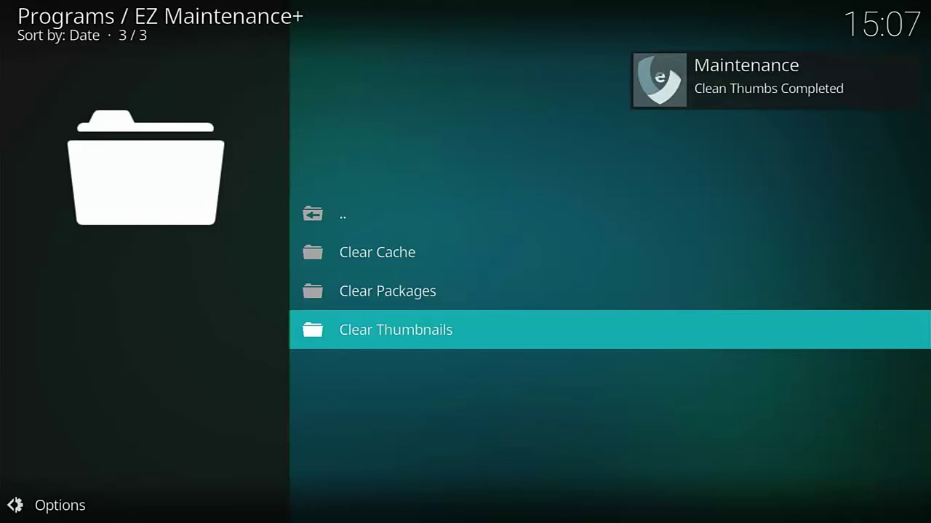
Step: Return to Fire TV Manage Installed Applications to see Kodi at 249 MB with 90.27 MB cache
key(BackSpace)
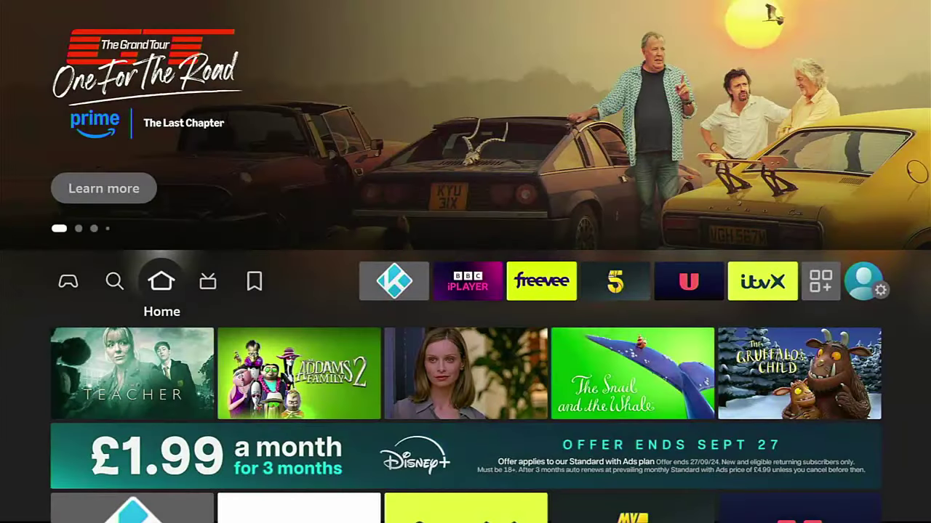
key(Left)
key(Left)
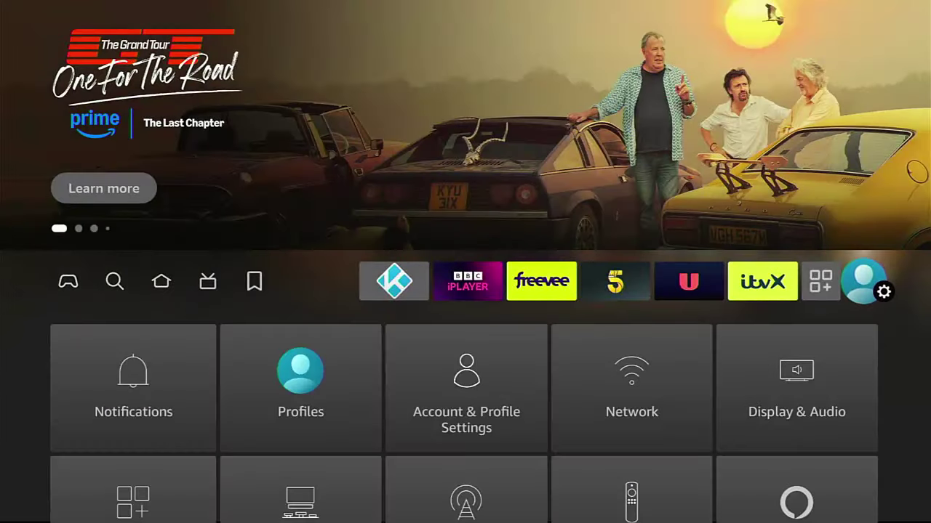
key(Down)
key(Return)
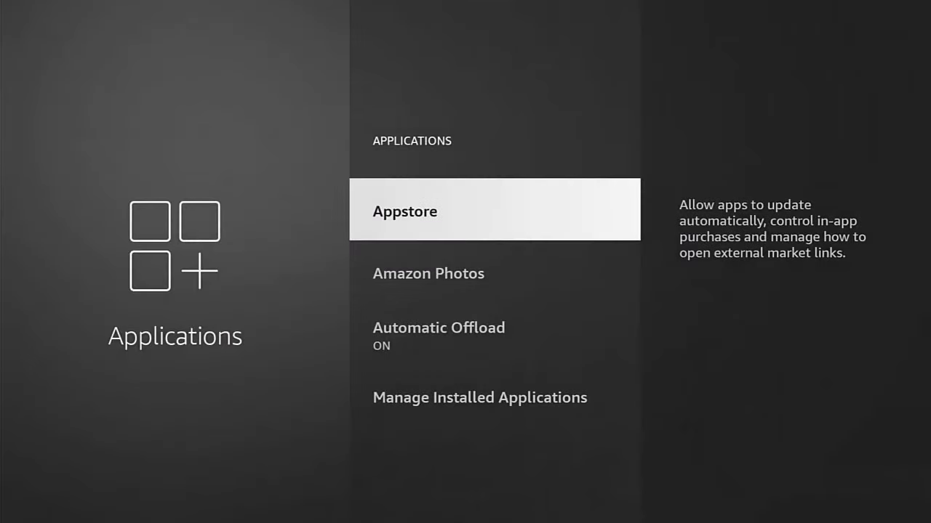
key(Down)
key(Down)
key(Down)
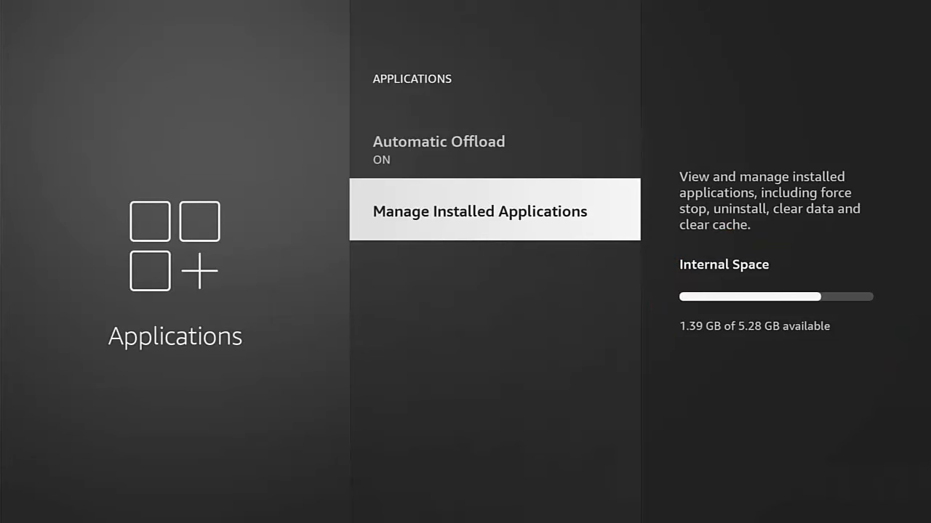
key(Return)
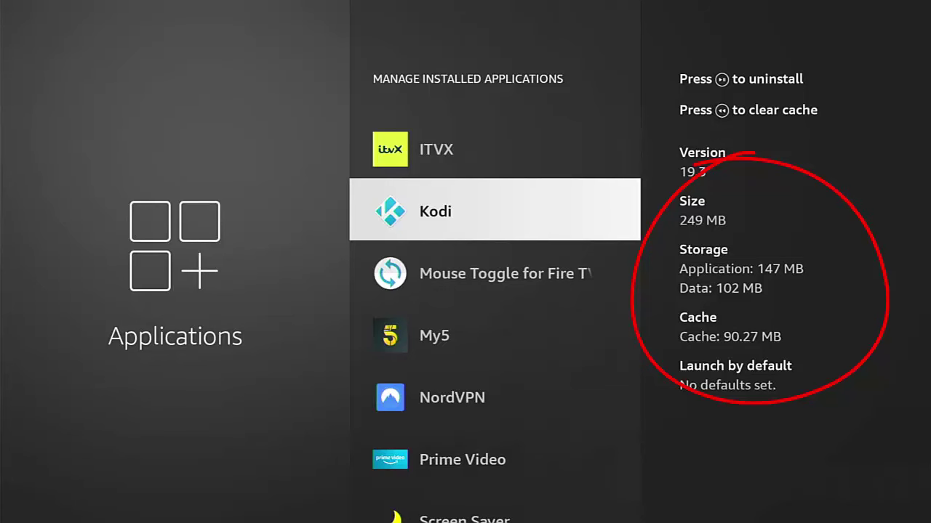
Step: Back in Kodi, select '..' in the Maintenance list to return to the EZ Maintenance+ main menu
key(Return)
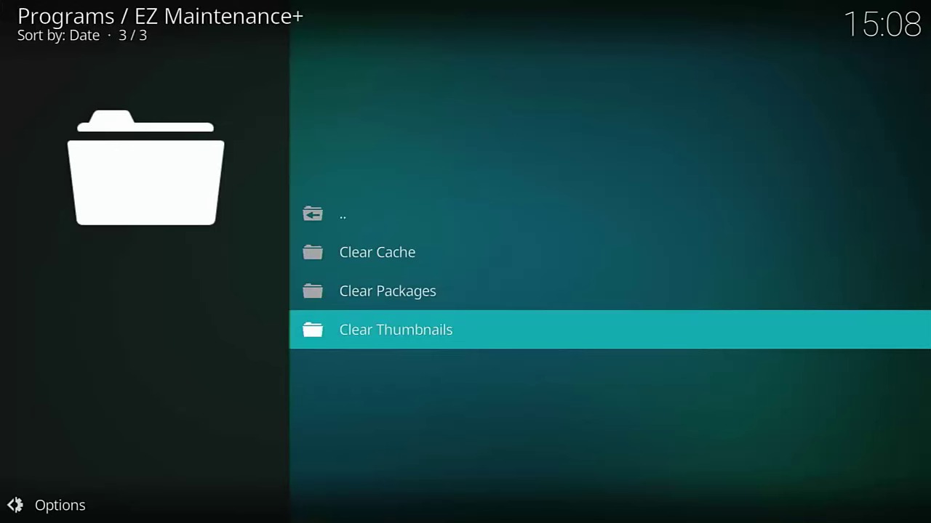
key(Up)
key(Up)
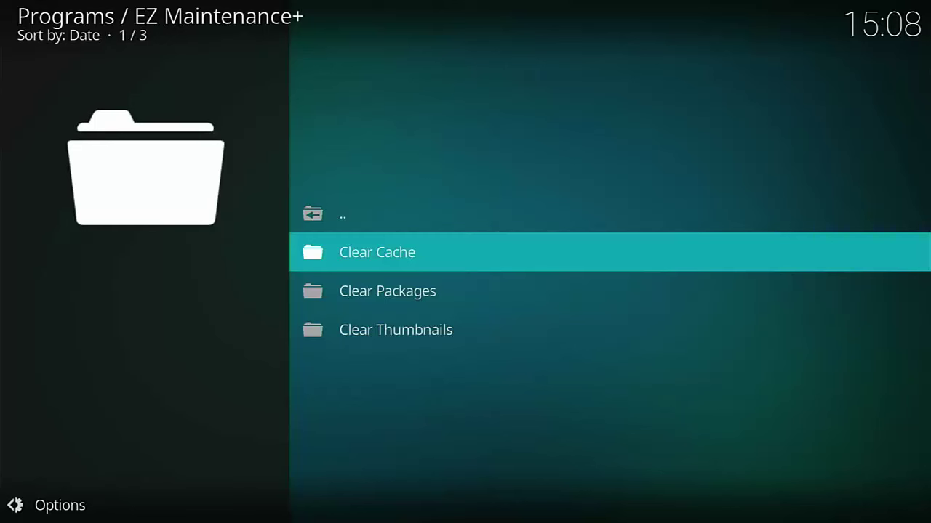
key(Up)
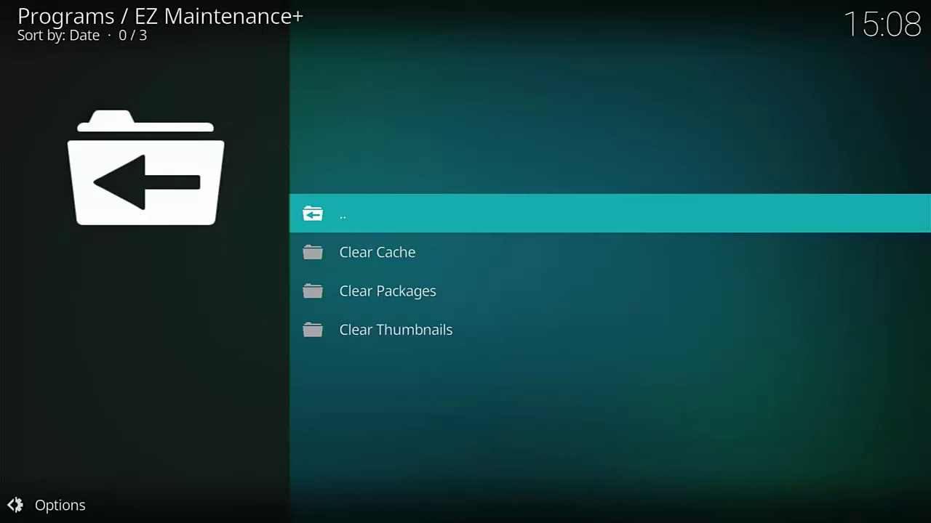
key(Return)
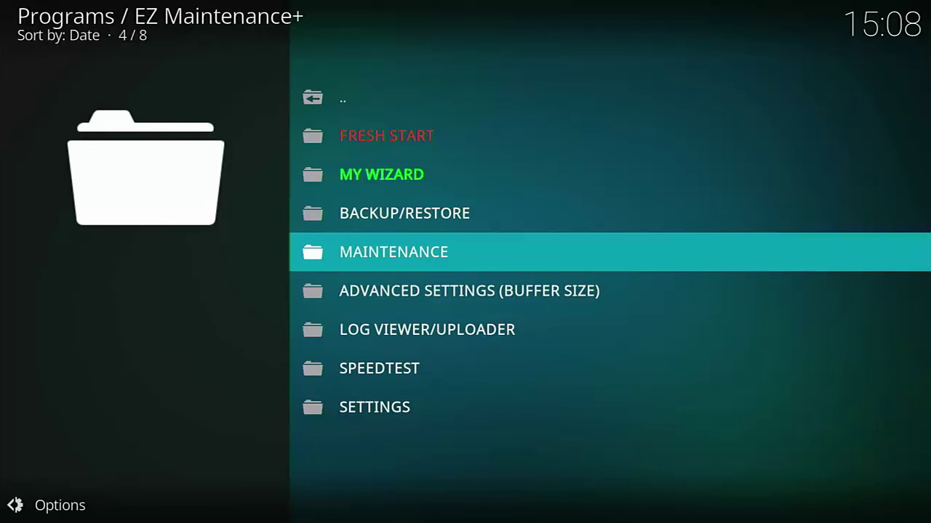
Step: Under MAINTENANCE, run Clear Cache, Clear Packages and Clear Thumbnails, then go back to the main menu
key(Return)
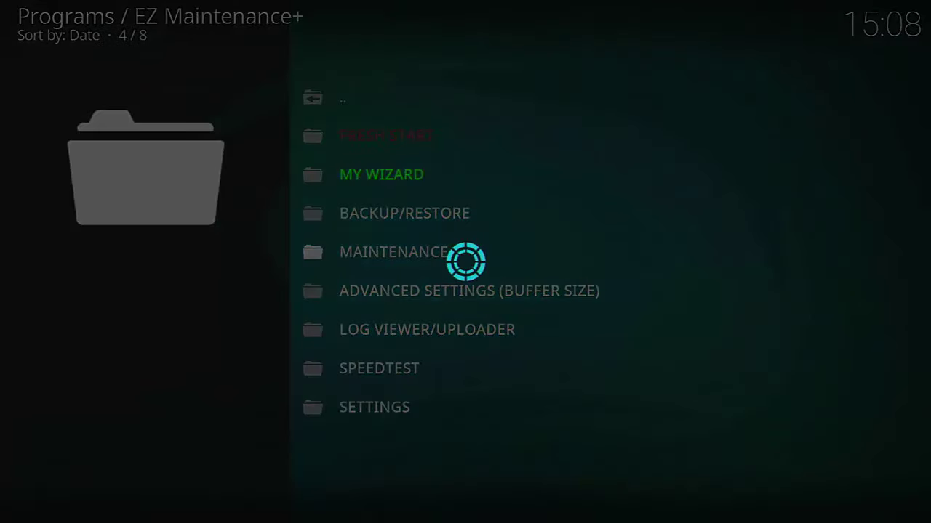
key(Down)
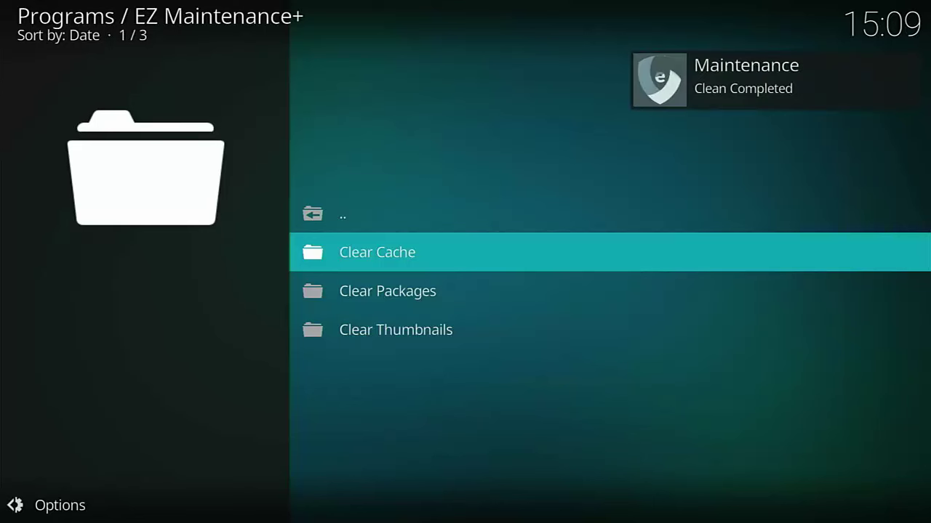
key(Down)
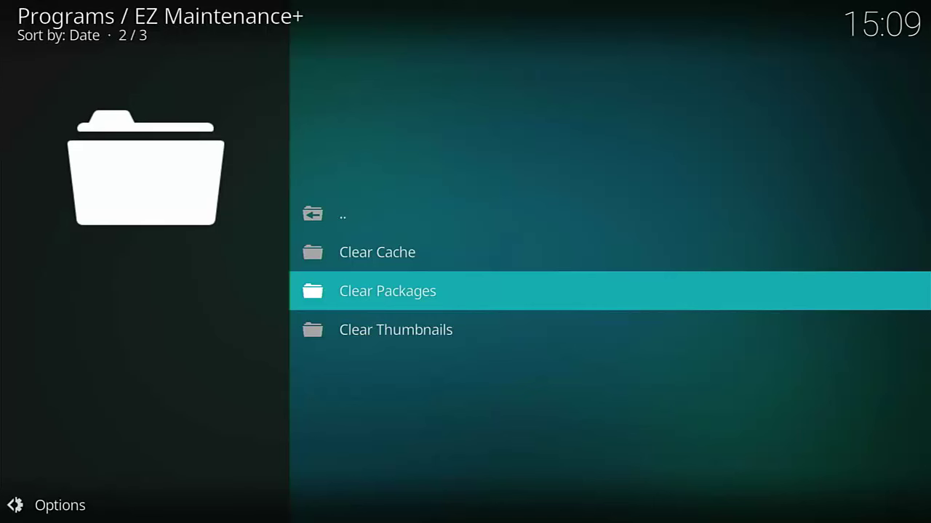
key(Return)
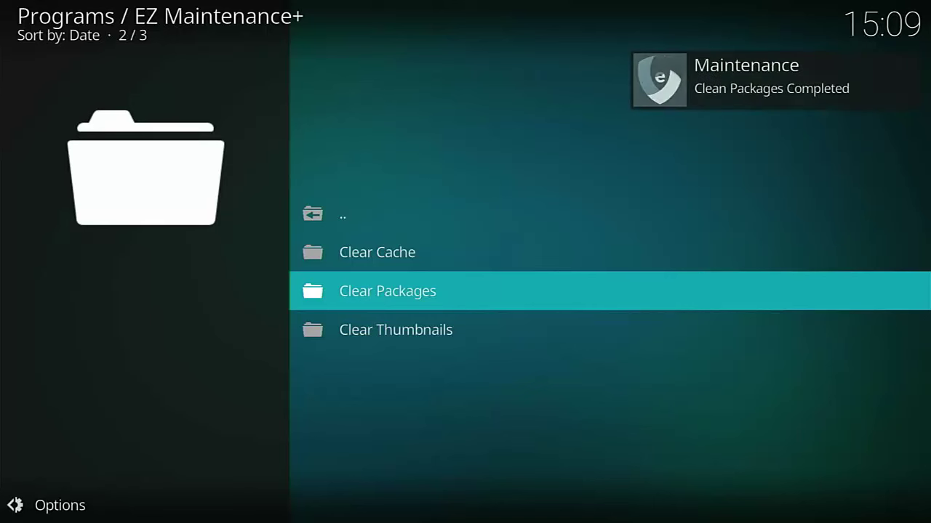
key(Down)
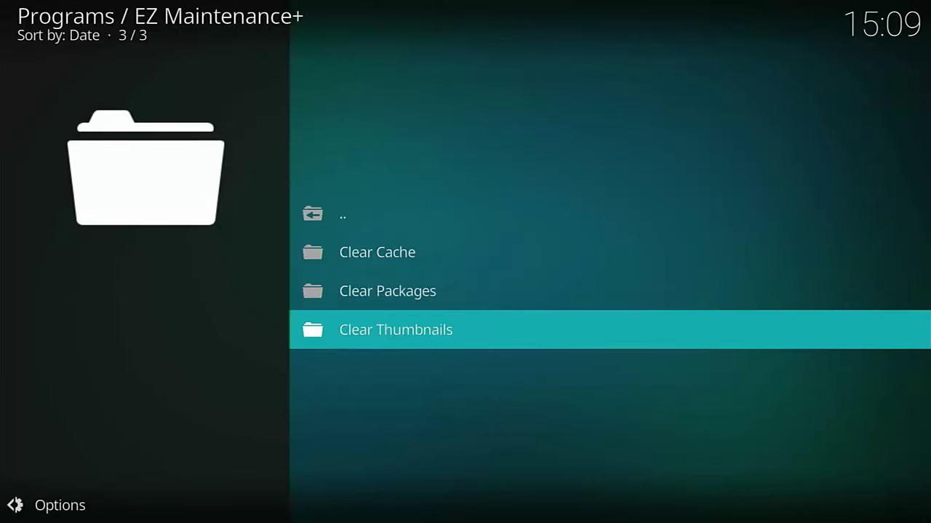
key(Return)
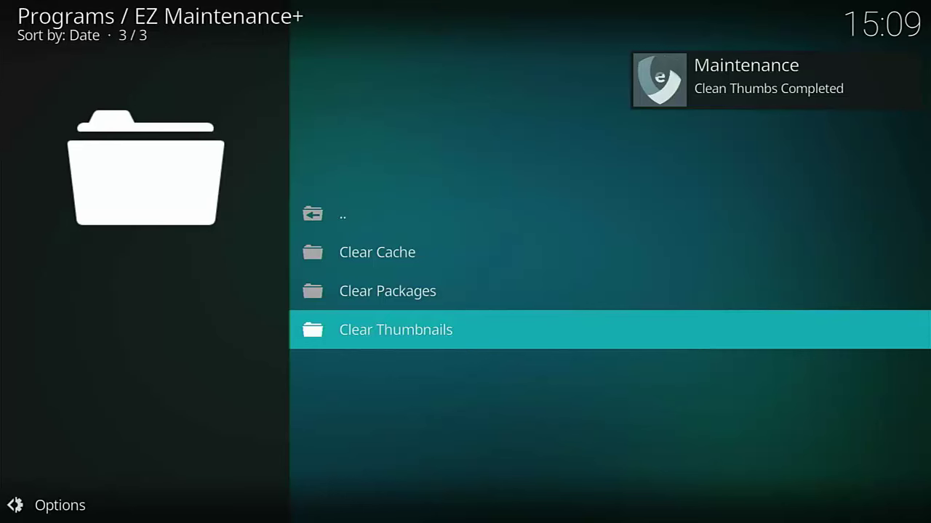
key(BackSpace)
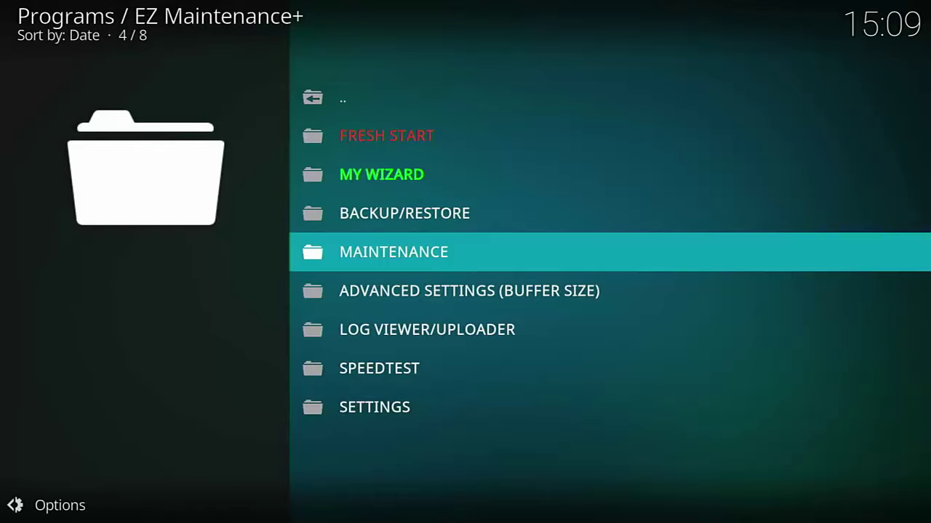
Step: From Fire TV Home, open Settings > Applications > Manage Installed Applications to see Kodi's 249 MB size and 90.27 MB cache
key(Home)
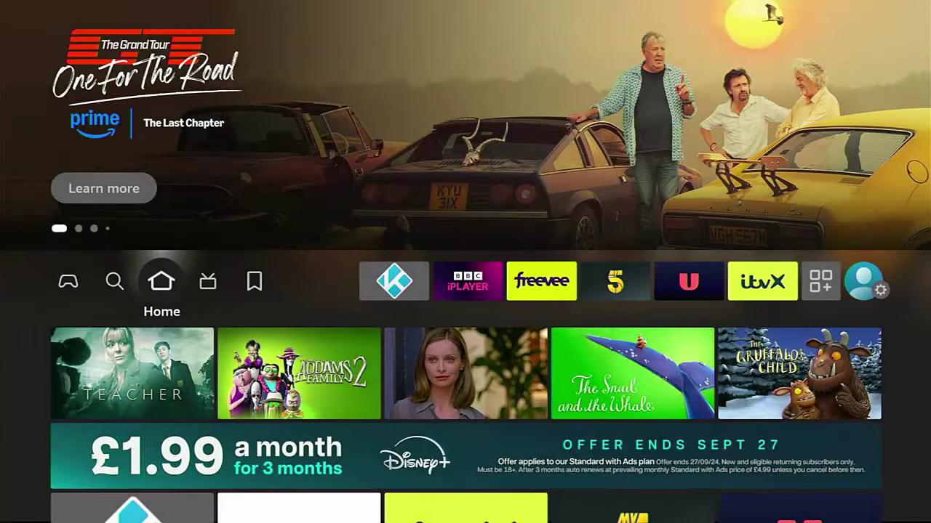
key(Left)
key(Left)
key(Left)
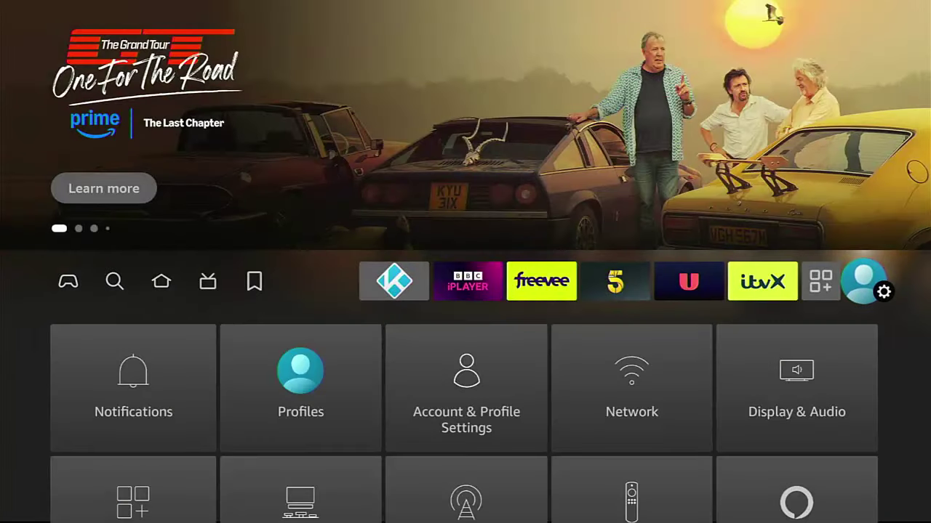
key(Down)
key(Down)
key(Return)
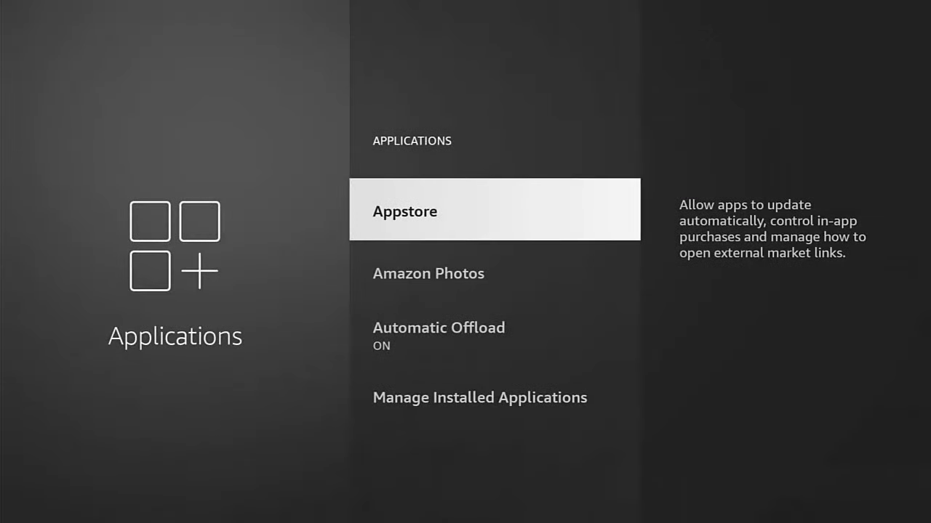
key(Down)
key(Down)
key(Down)
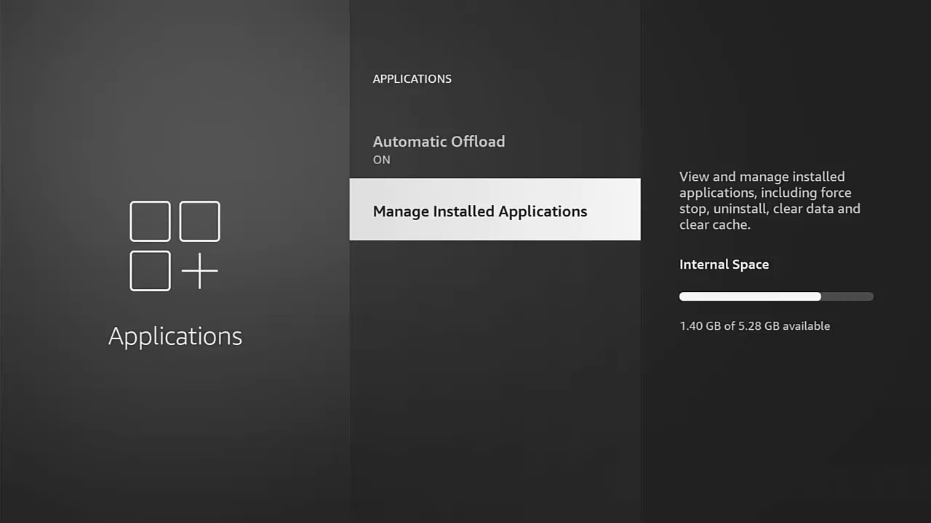
key(Return)
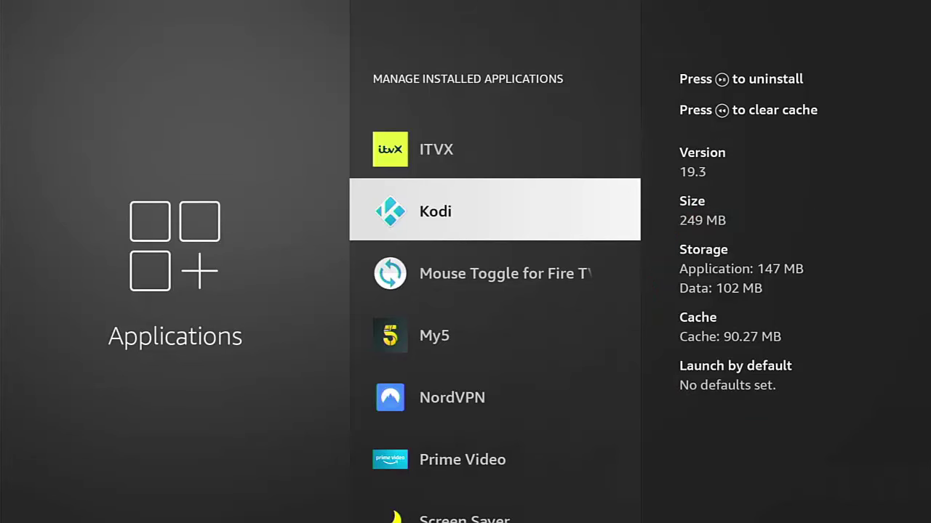
Step: Clear Kodi's cache from the installed applications list and confirm it
key(XF86AudioRewind)
key(Return)
key(Return)
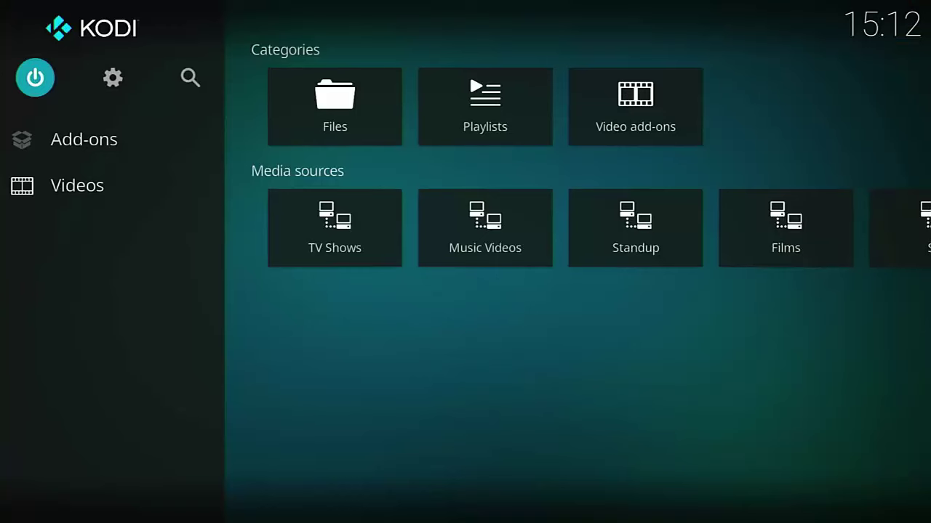
Step: Exit Kodi through its Power Options dialog
key(Right)
key(Left)
key(Return)
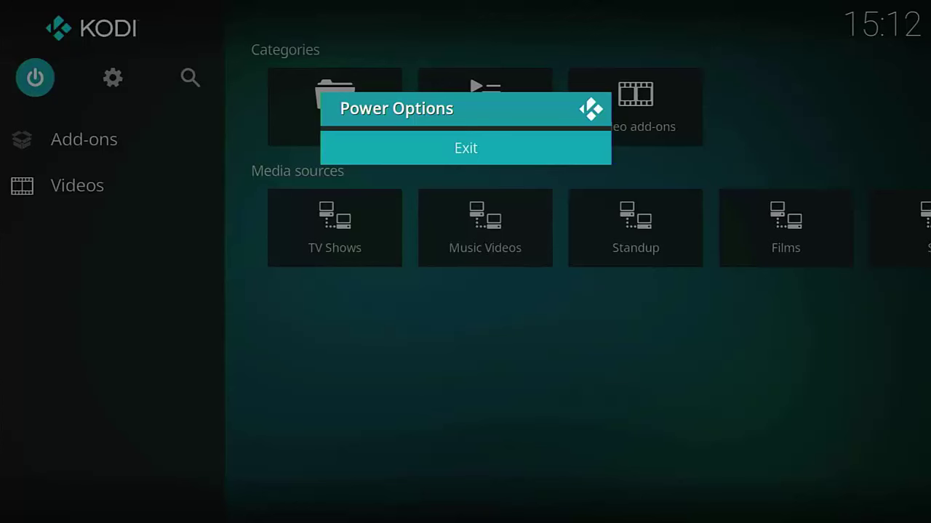
key(Return)
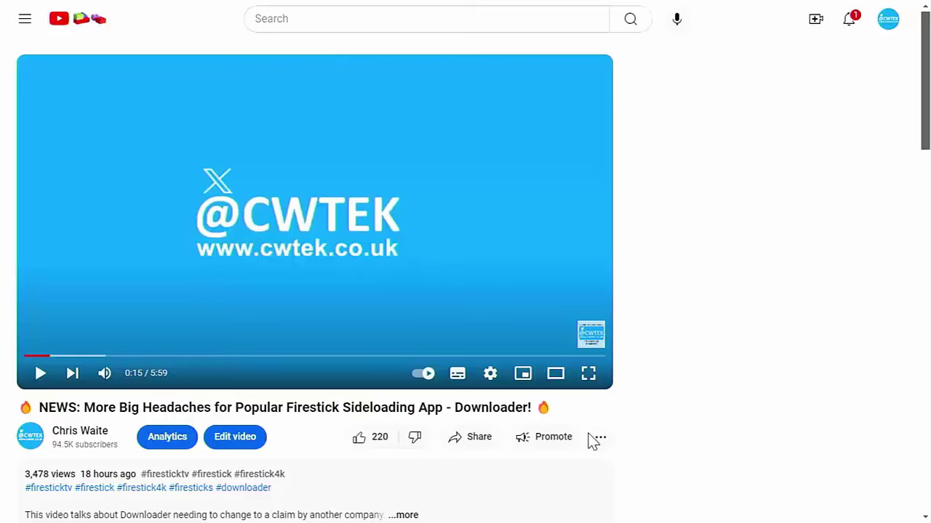
Step: Open the video's Super Thanks window, slide the amount to £75.00, and close it without buying
click(598, 438)
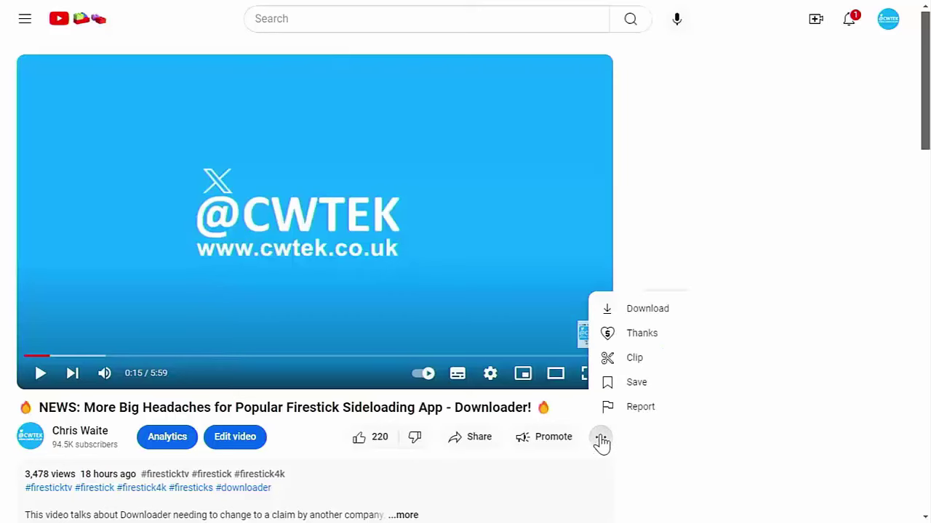
click(642, 335)
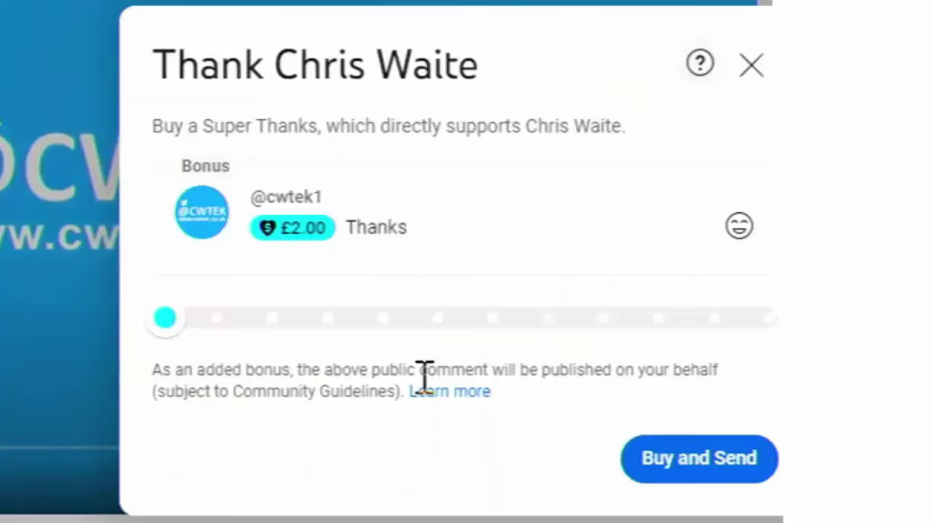
drag(162, 316, 540, 327)
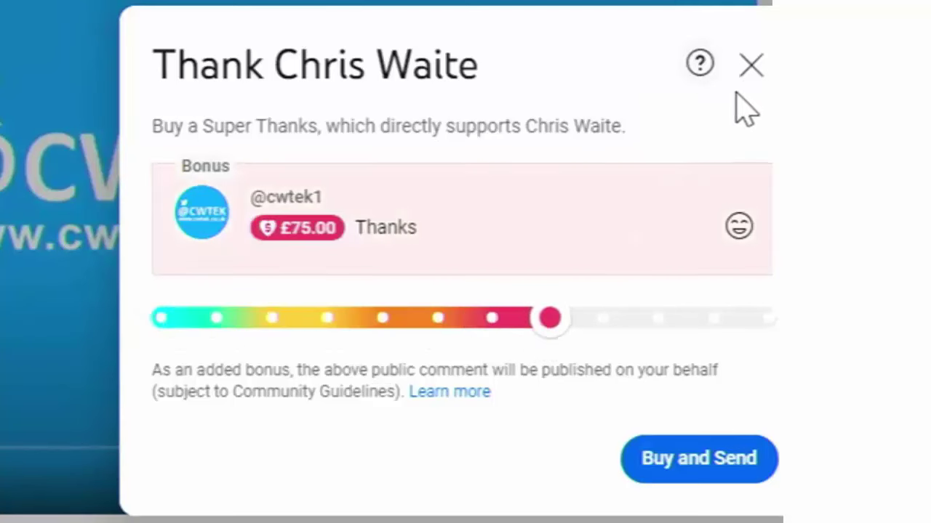
click(751, 67)
Step: Expand the full video description to show the 14 Aug 2024 upload date and links
scroll(486, 246, down, 2)
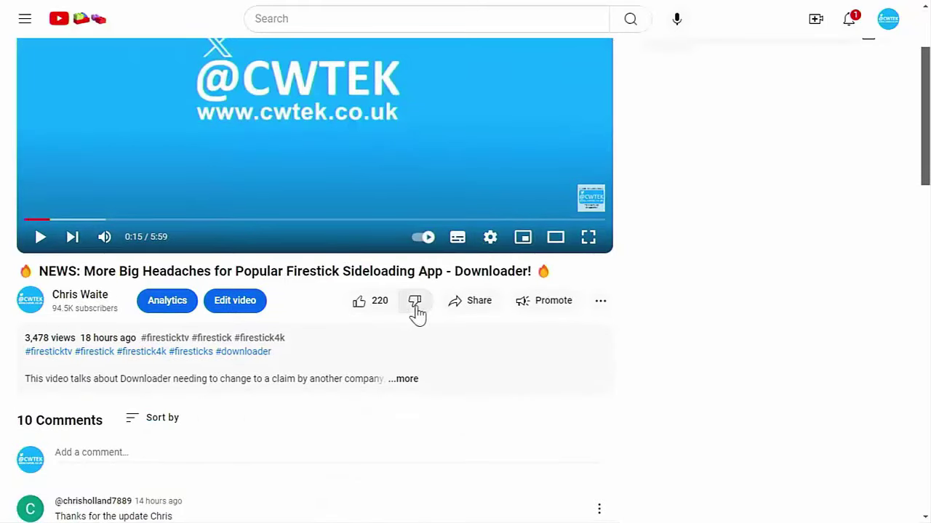
click(404, 380)
scroll(410, 378, down, 3)
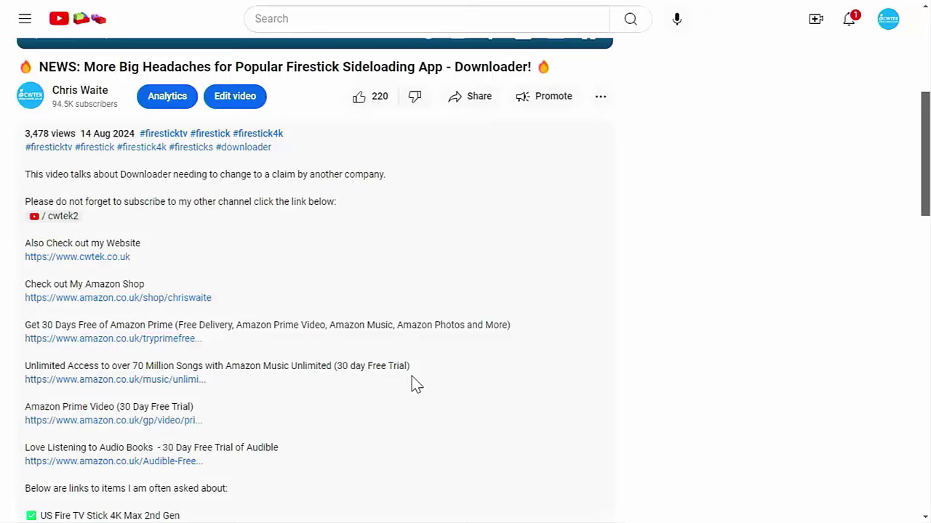
scroll(417, 386, down, 4)
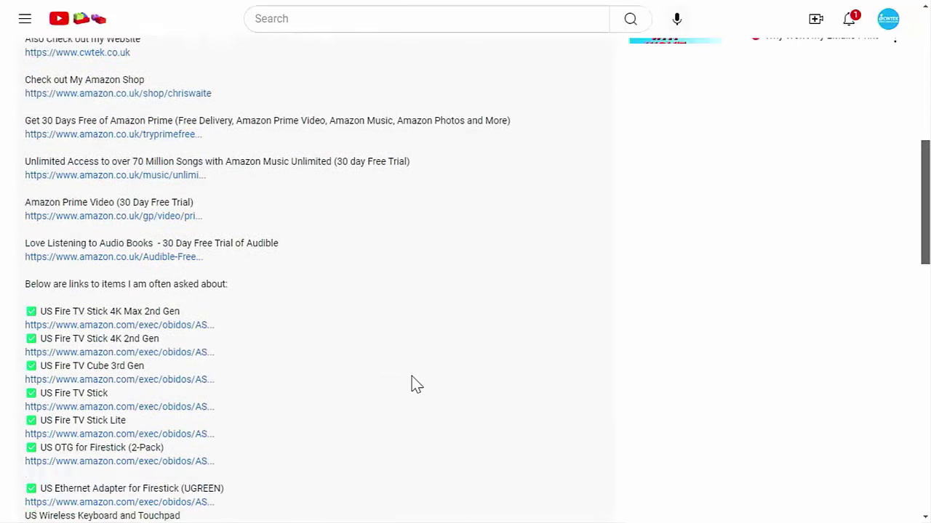
scroll(417, 385, up, 2)
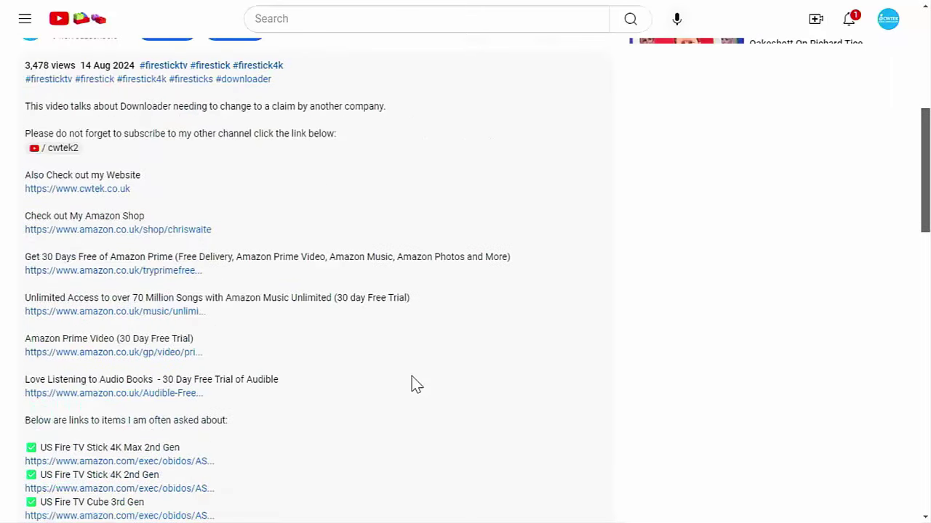
scroll(416, 385, up, 4)
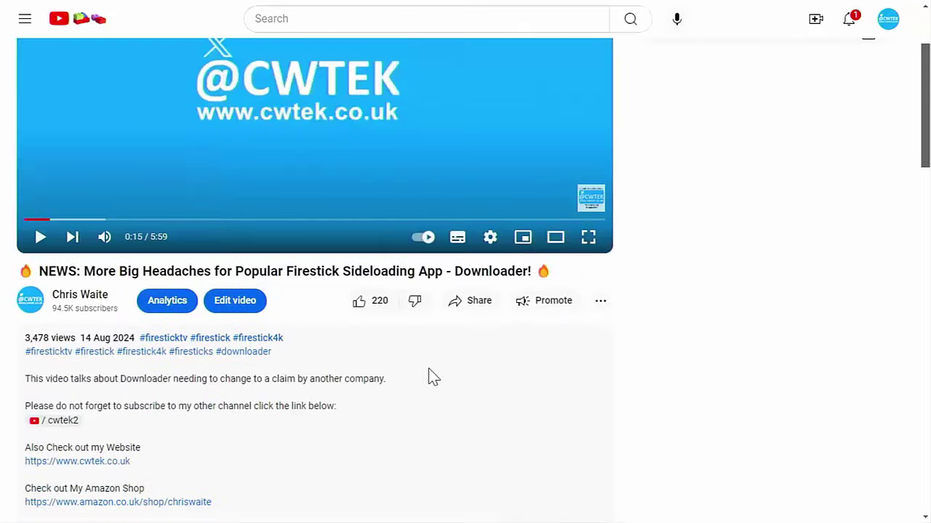
Step: Reopen Super Thanks, set the amount to £15.00, then dismiss the window
click(600, 300)
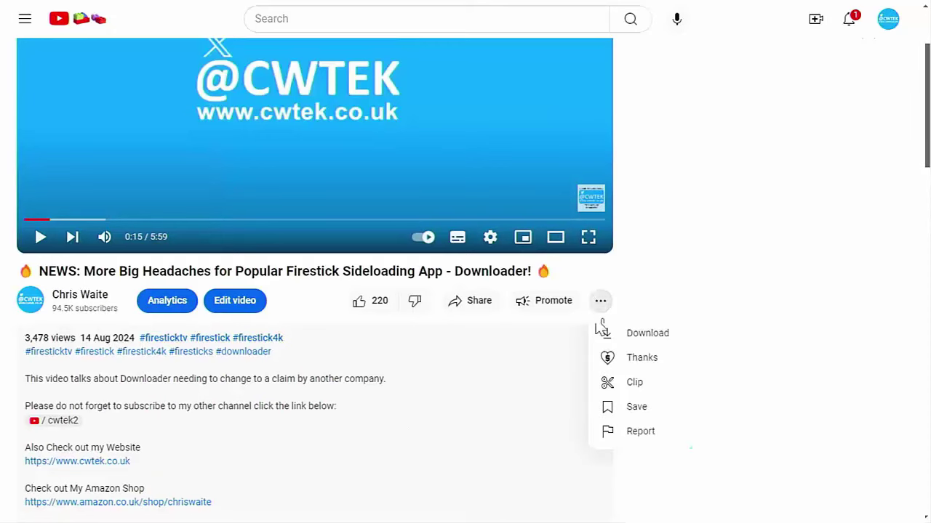
click(625, 360)
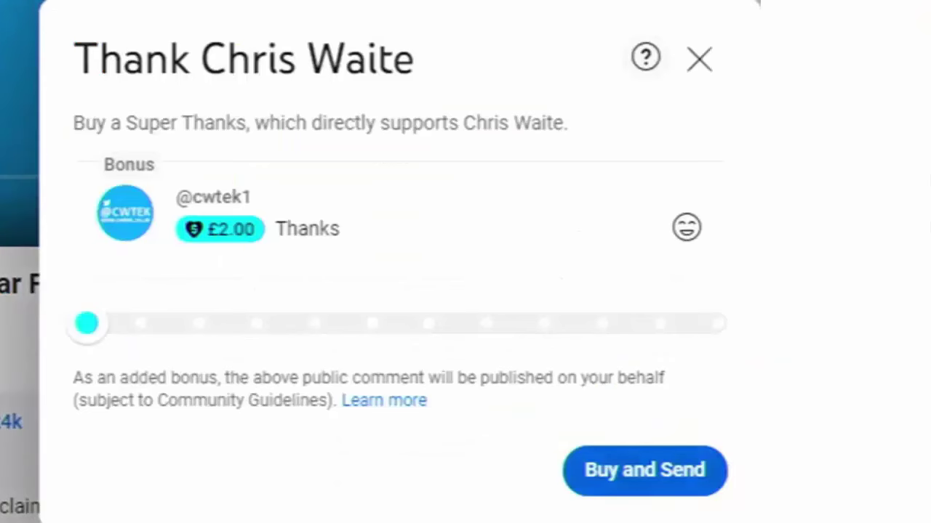
drag(94, 329, 285, 328)
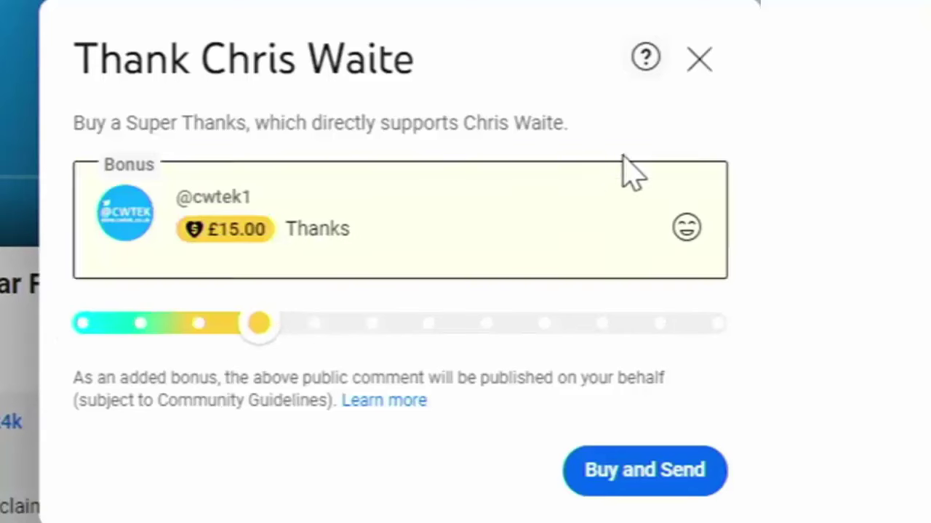
click(699, 59)
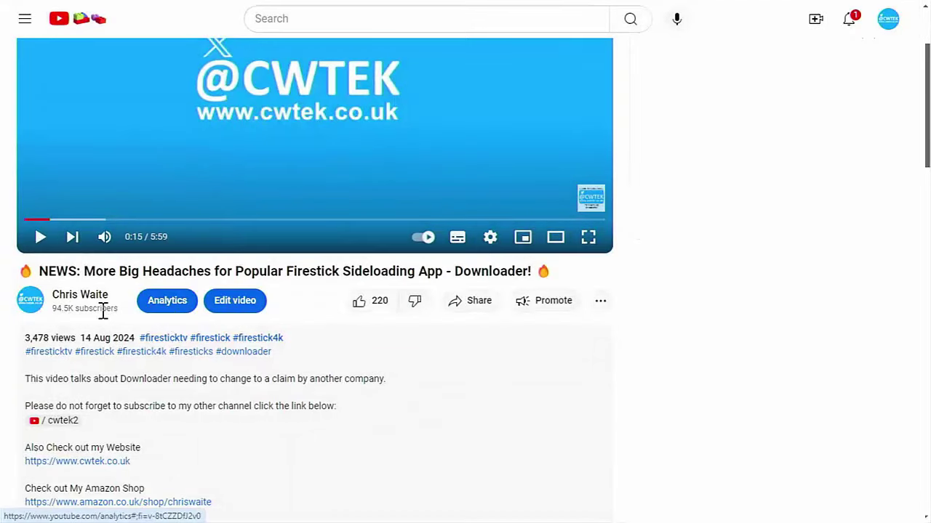
click(35, 305)
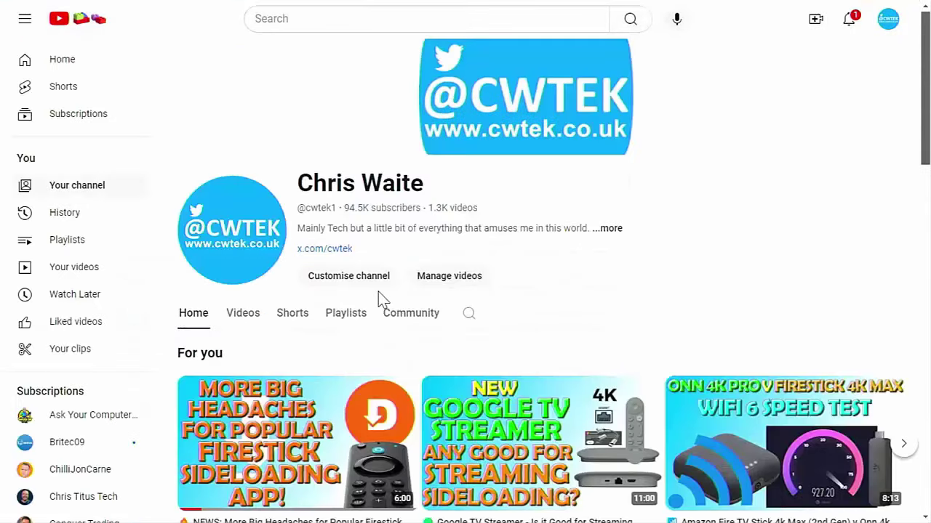
scroll(502, 309, down, 1)
scroll(504, 309, down, 5)
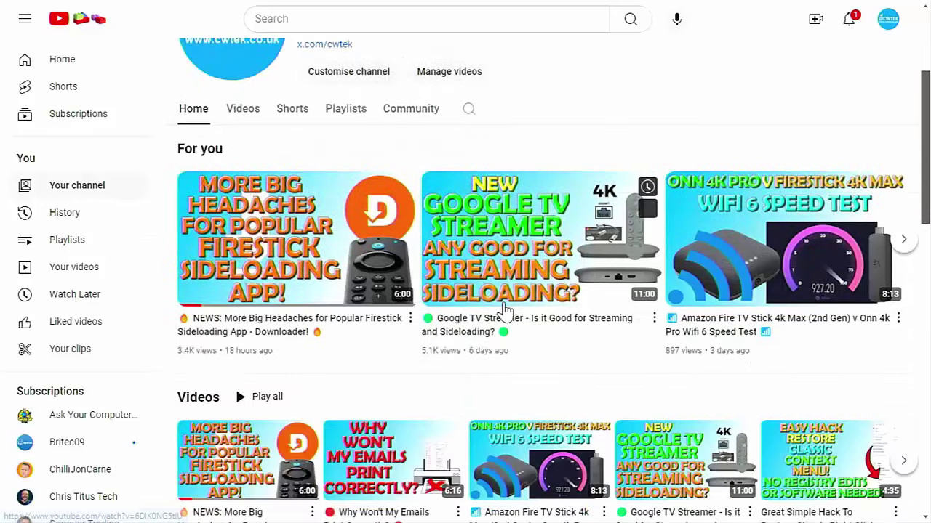
scroll(503, 309, down, 5)
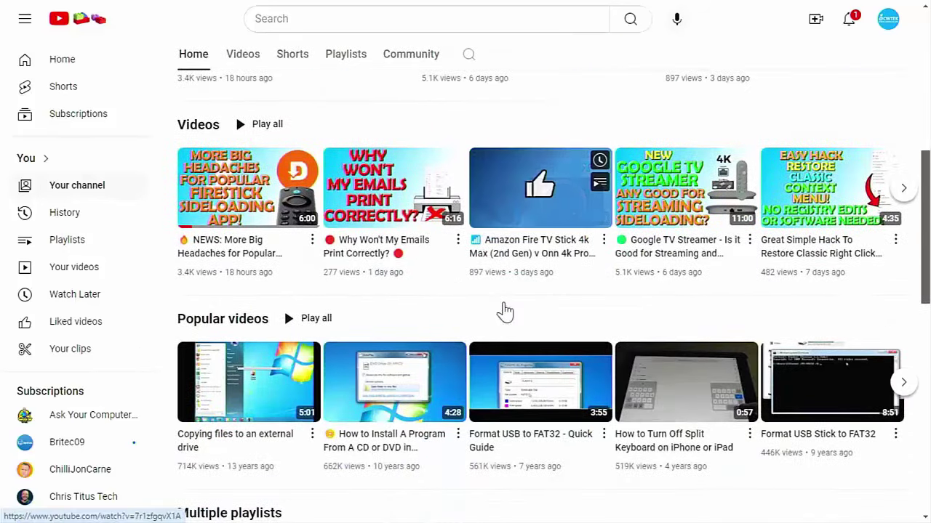
scroll(504, 301, down, 1)
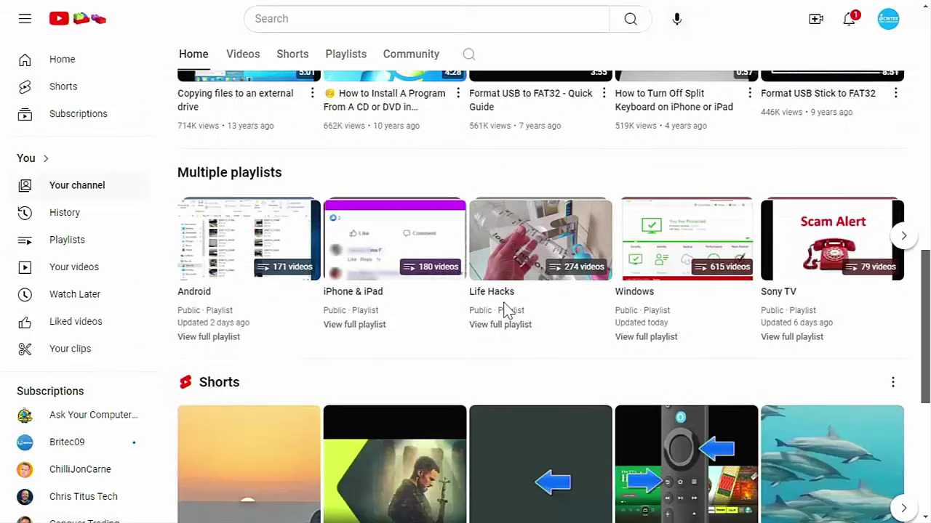
scroll(503, 309, down, 5)
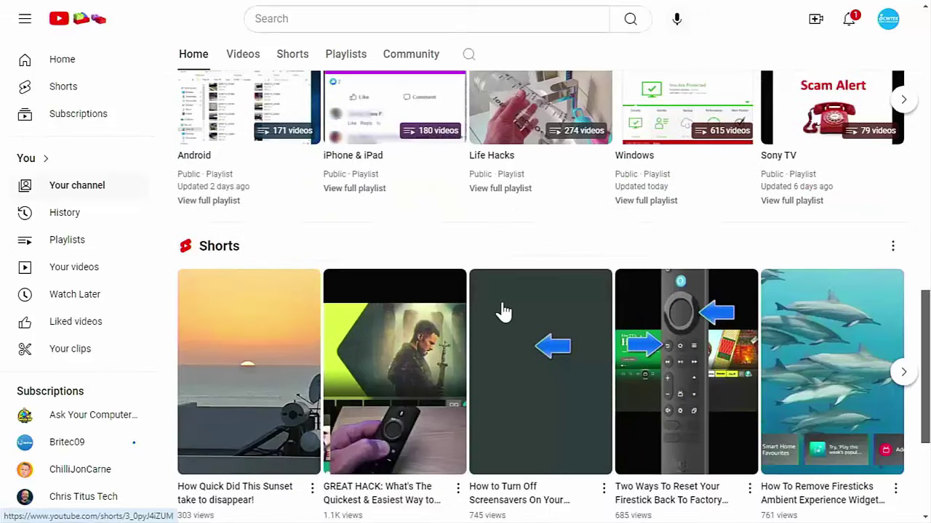
scroll(503, 311, down, 1)
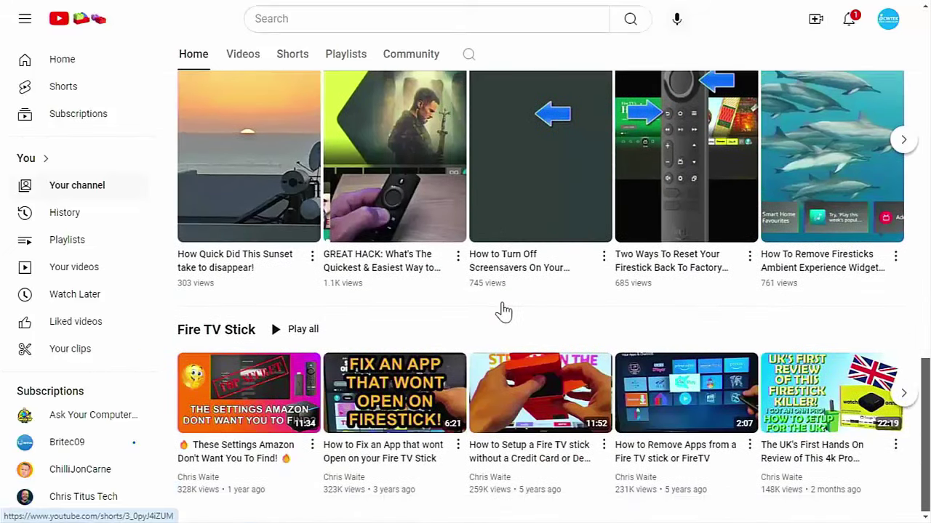
scroll(503, 307, up, 3)
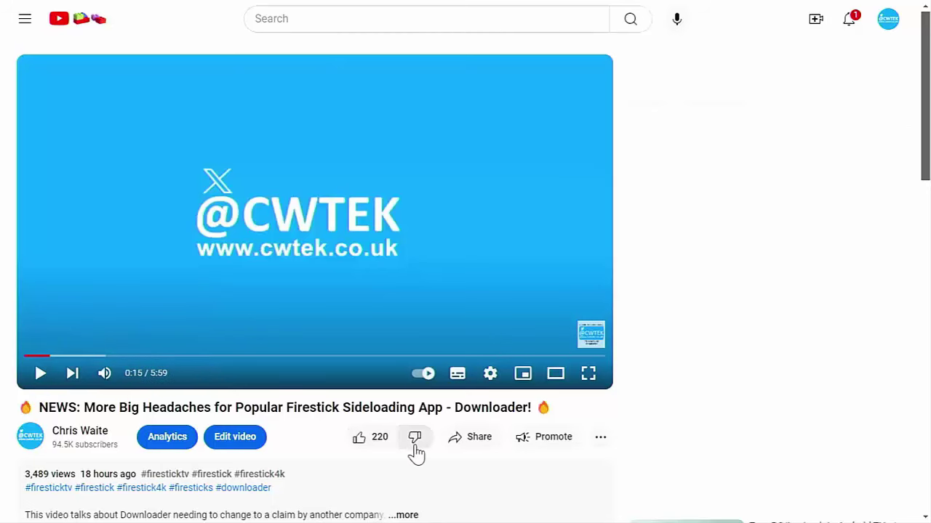
Step: Bring up the Share dialog for the Downloader news video
click(448, 444)
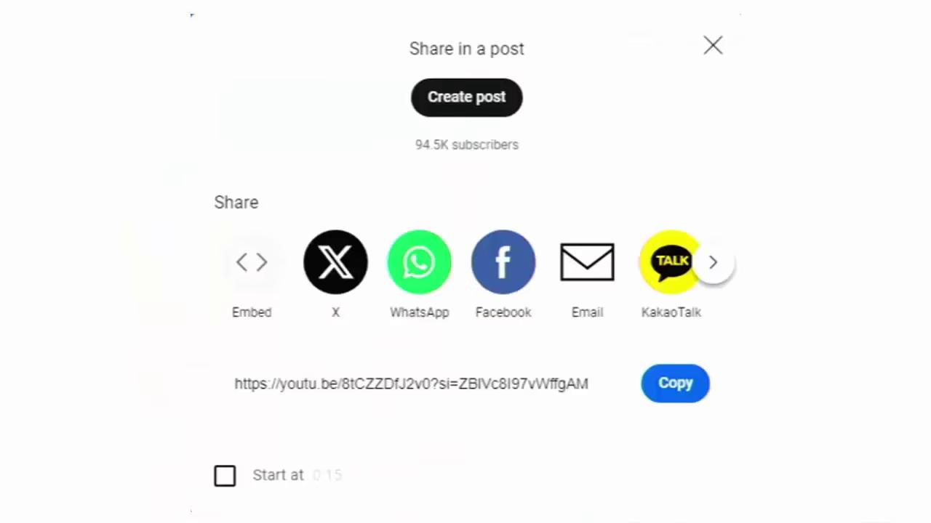